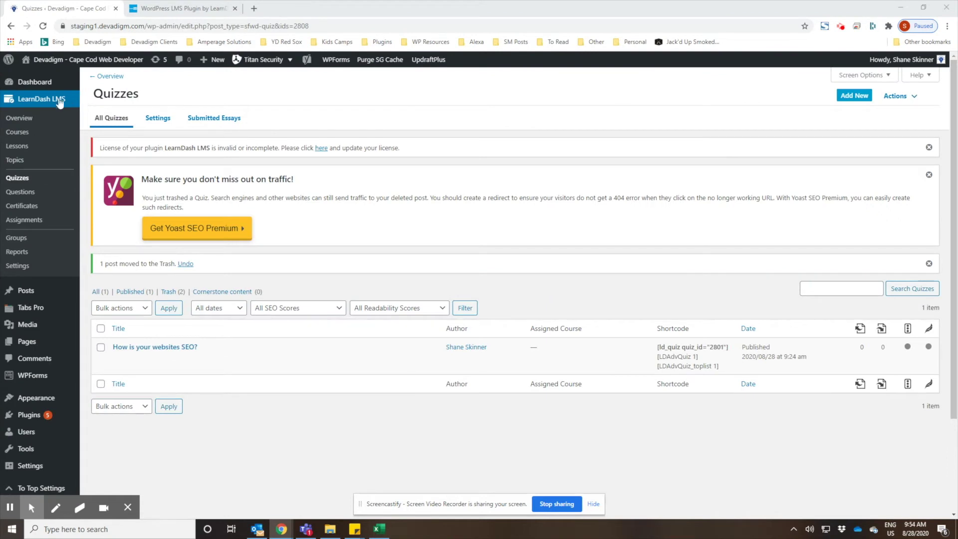
# Look over the LearnDash website by scrolling down its page
pyautogui.click(198, 15)
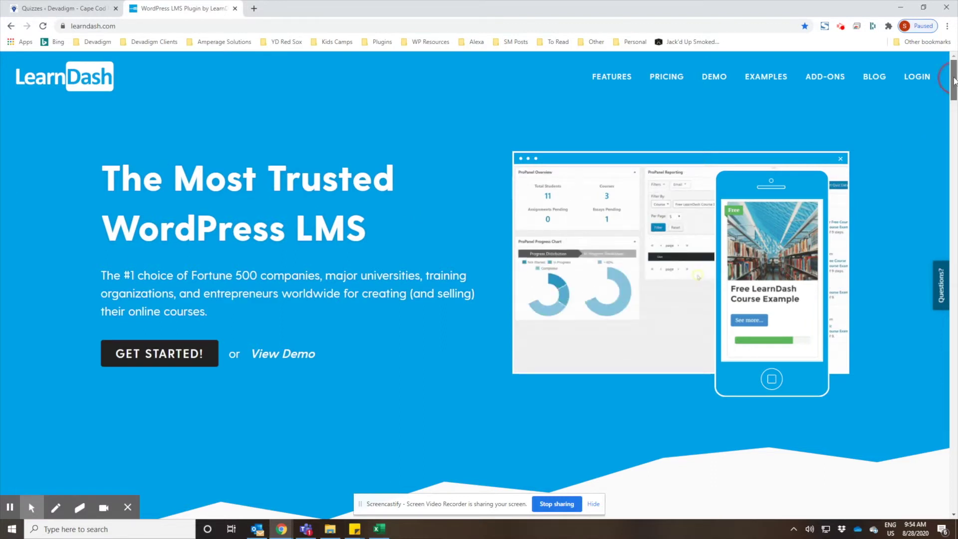
pyautogui.moveTo(954, 80); pyautogui.dragTo(955, 128)
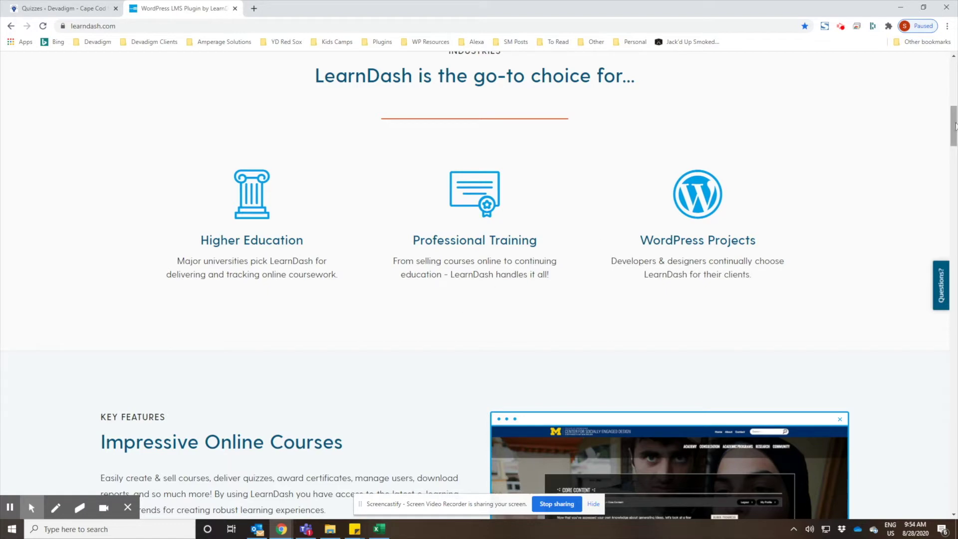
pyautogui.moveTo(954, 121); pyautogui.dragTo(954, 156)
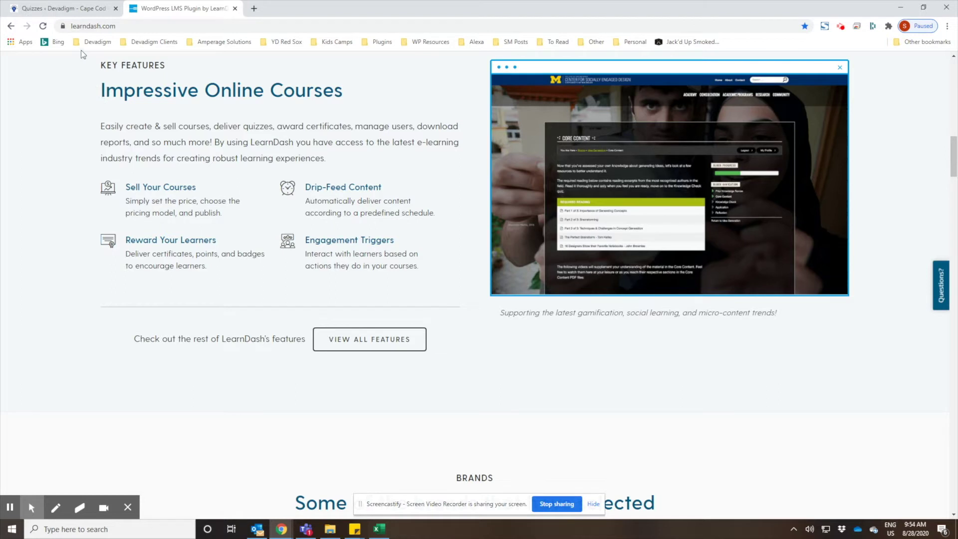
# Review the global quiz settings in WordPress admin, then return to the list of all quizzes
pyautogui.click(68, 9)
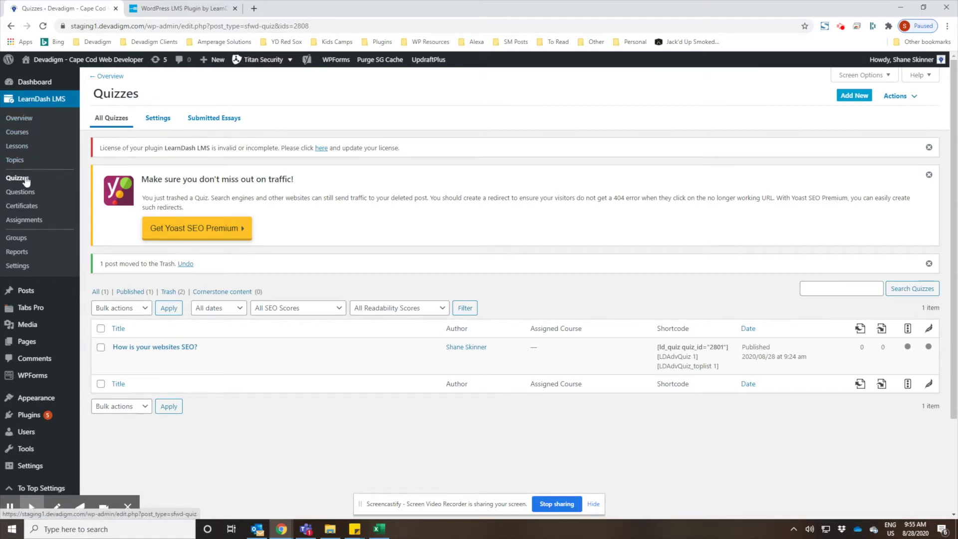
pyautogui.click(161, 120)
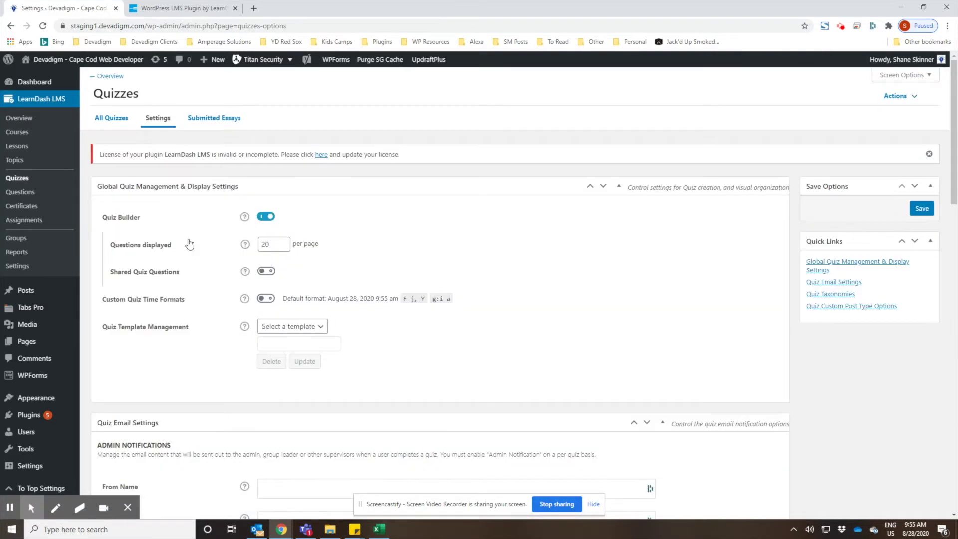
pyautogui.scroll(-6, 191, 243)
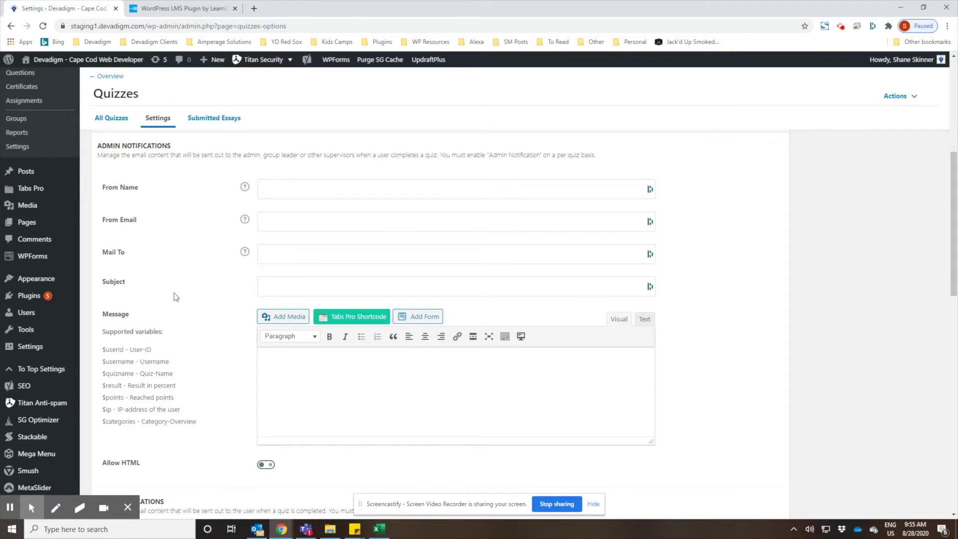
pyautogui.scroll(-4, 175, 297)
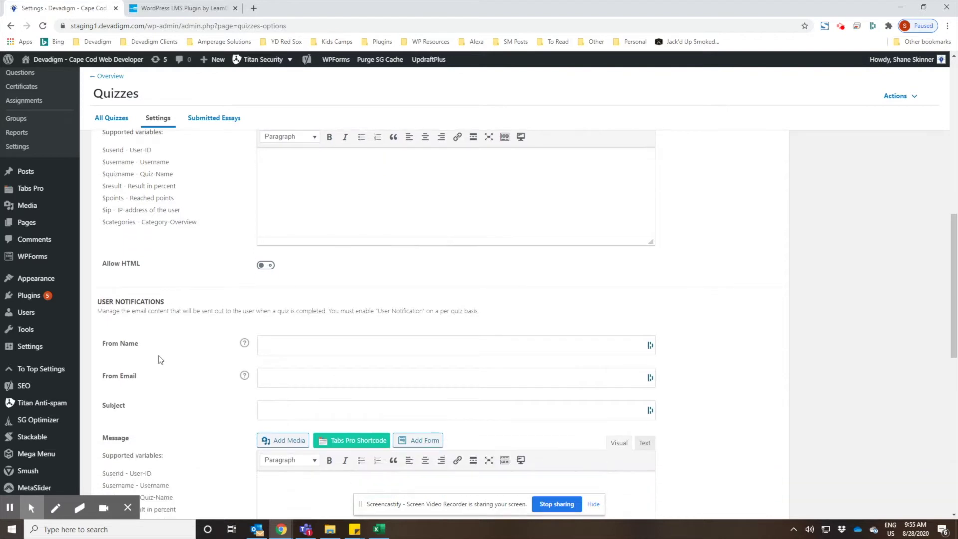
pyautogui.scroll(-1, 157, 352)
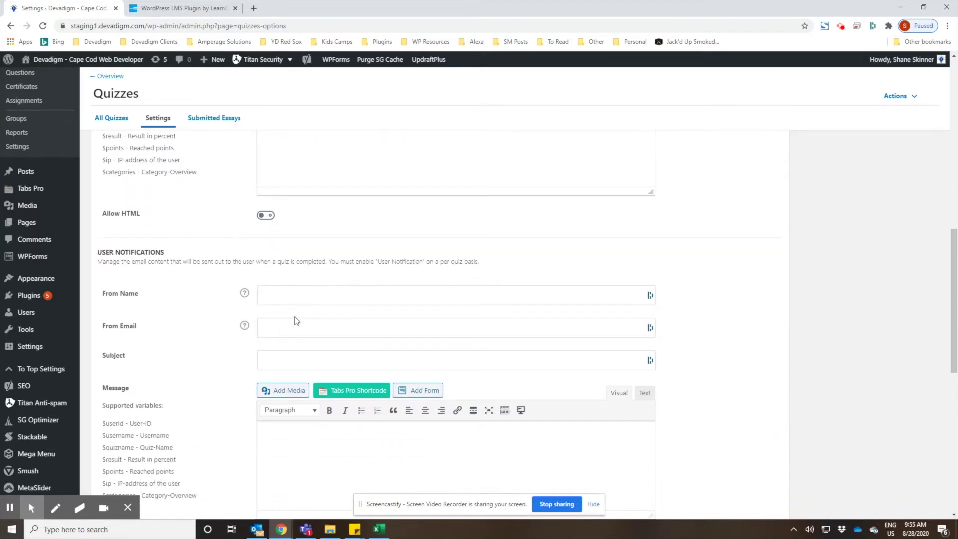
pyautogui.click(117, 120)
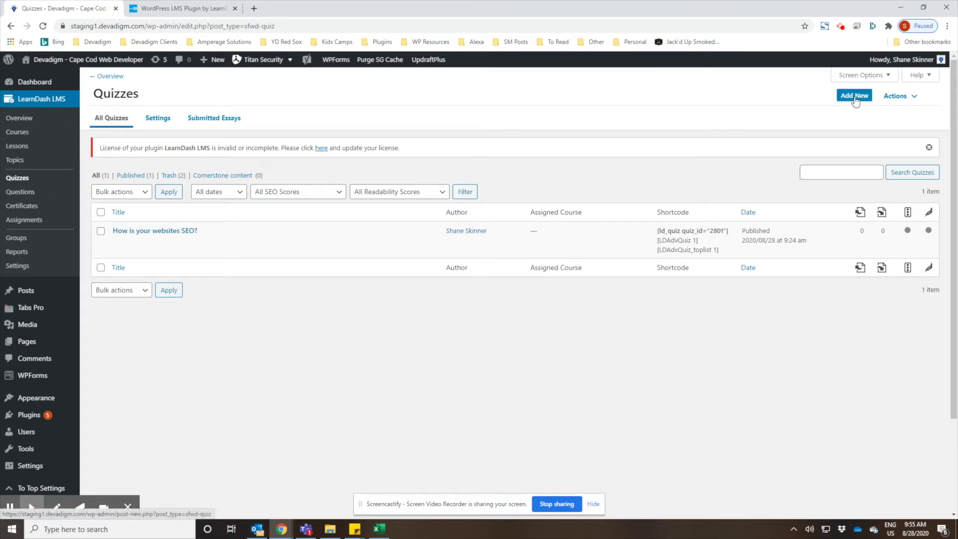
# Create a new quiz titled 'WordPress Video Tutorial Quiz' with a short demo description paragraph
pyautogui.click(855, 98)
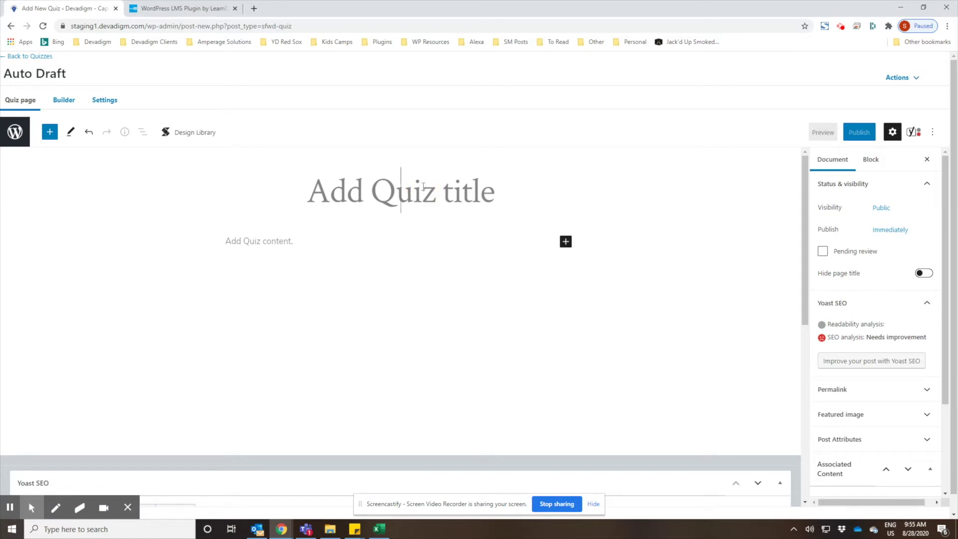
pyautogui.write('WordPress Video Tutorial Quiz')
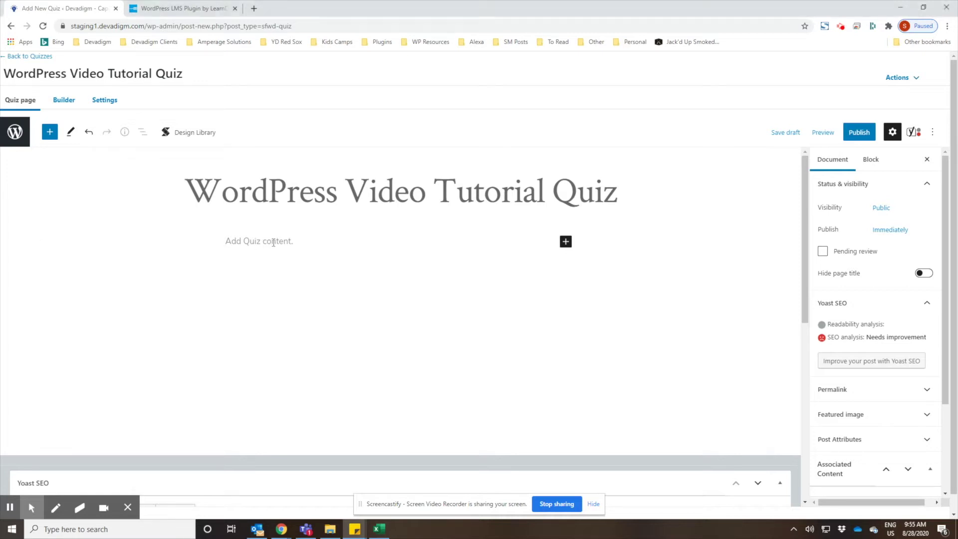
pyautogui.click(294, 257)
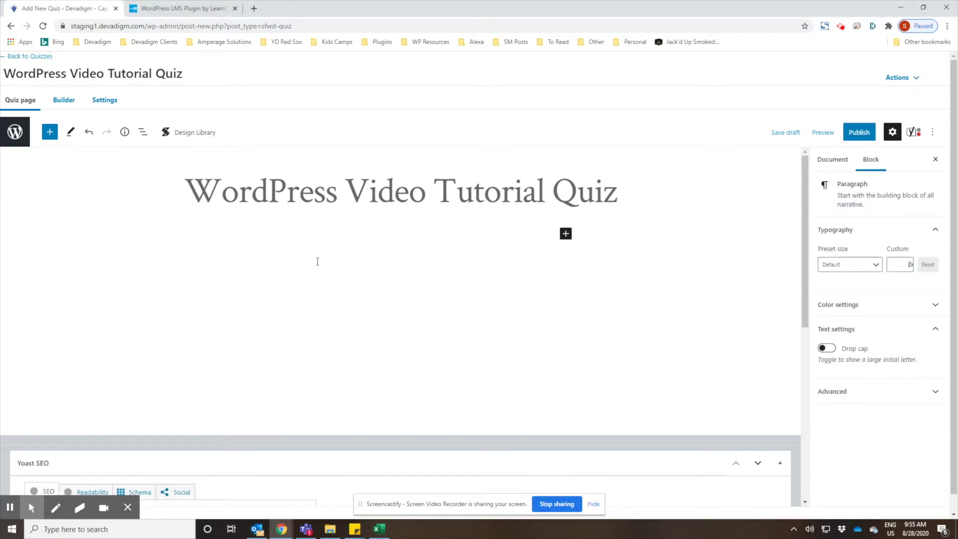
pyautogui.write('This is a demo quiz for the tutorial "How to Create a Quiz with the LearnDash Plugin"')
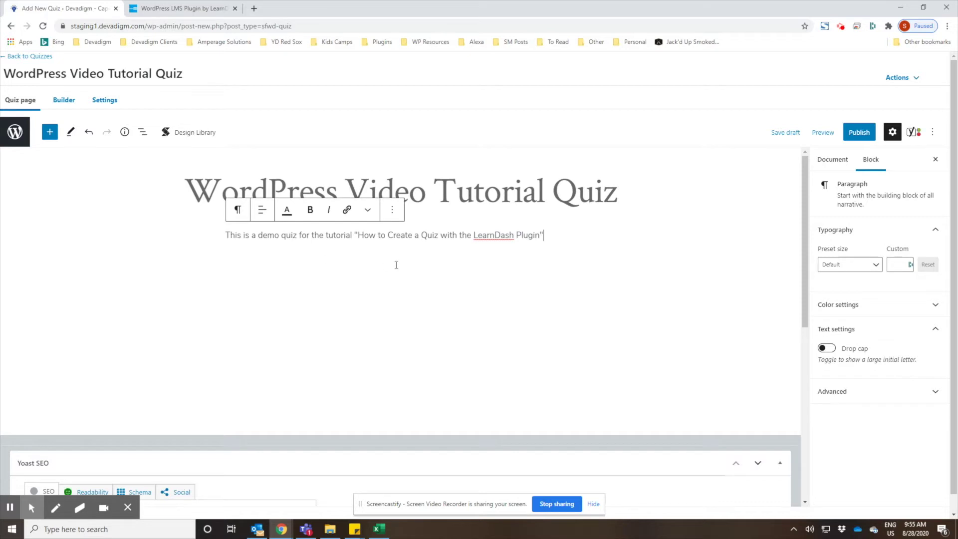
# Open the quiz's Builder to start adding a new question
pyautogui.click(65, 101)
pyautogui.hotkey('alt', 'Tab')
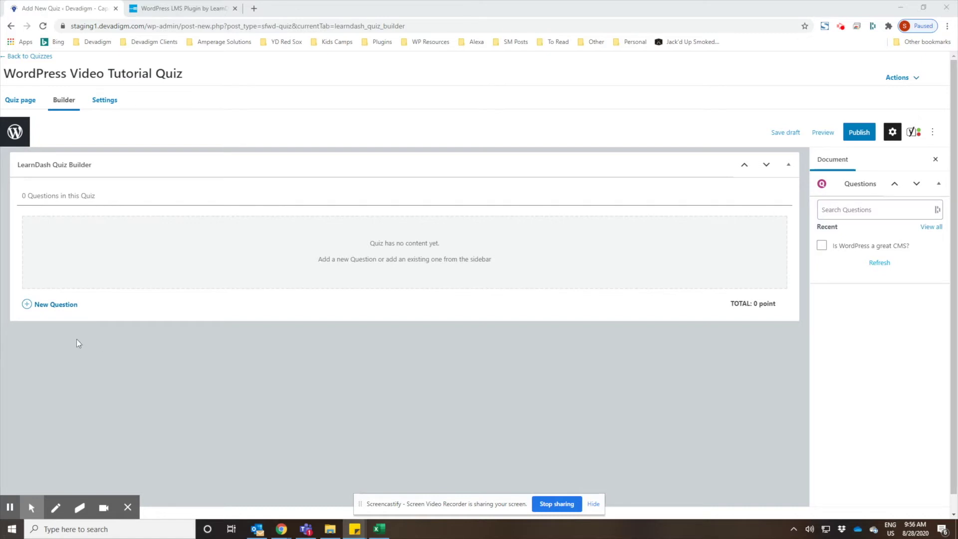
pyautogui.click(49, 310)
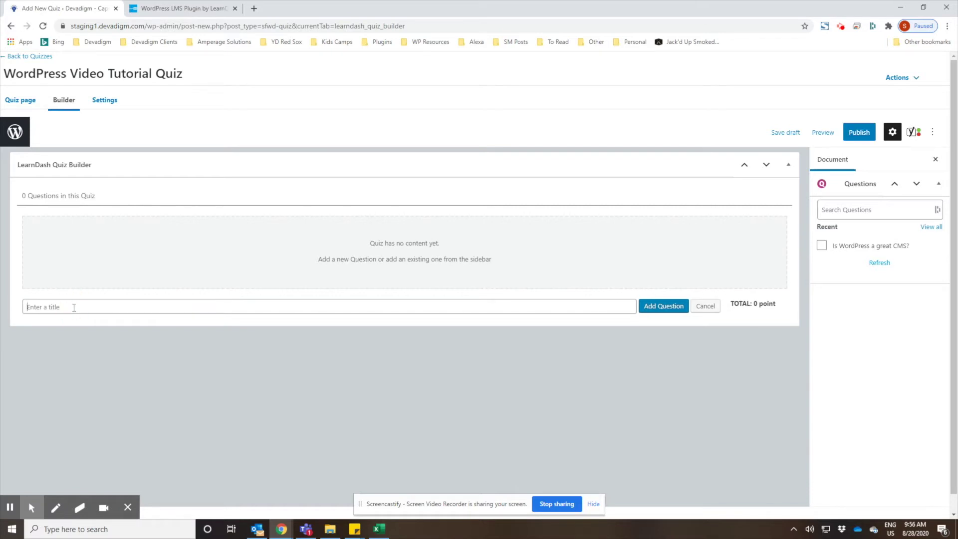
# Add the question 'Is WordPress a great CMS?' and save the same wording as its question text
pyautogui.write('Is WordPress a great CMS?')
pyautogui.click(669, 309)
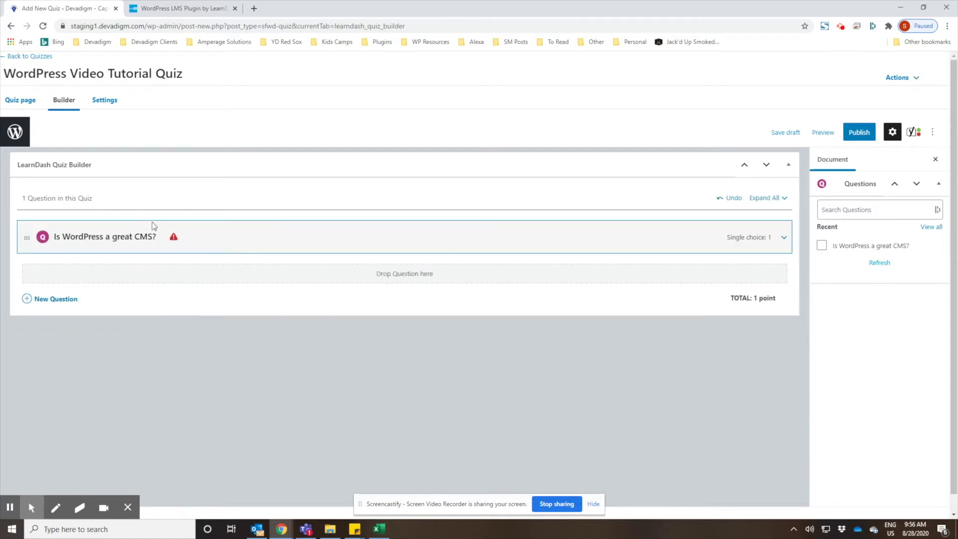
pyautogui.click(784, 237)
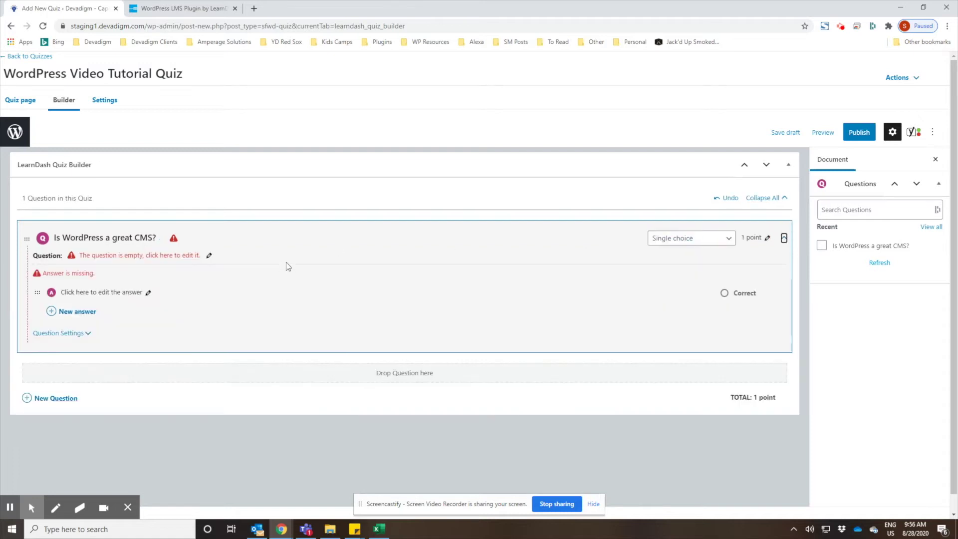
pyautogui.click(110, 255)
pyautogui.click(104, 262)
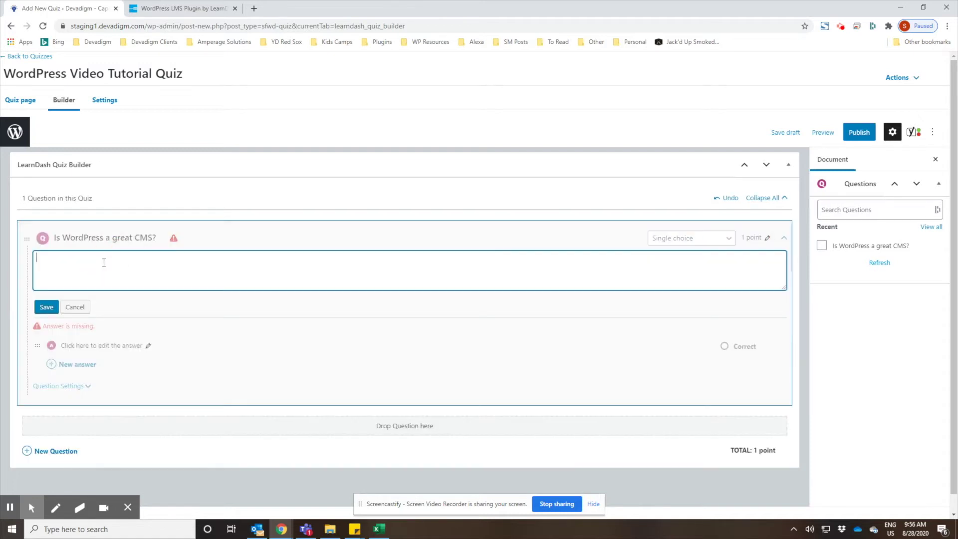
pyautogui.write('Is WordPress a great CMS?')
pyautogui.click(46, 308)
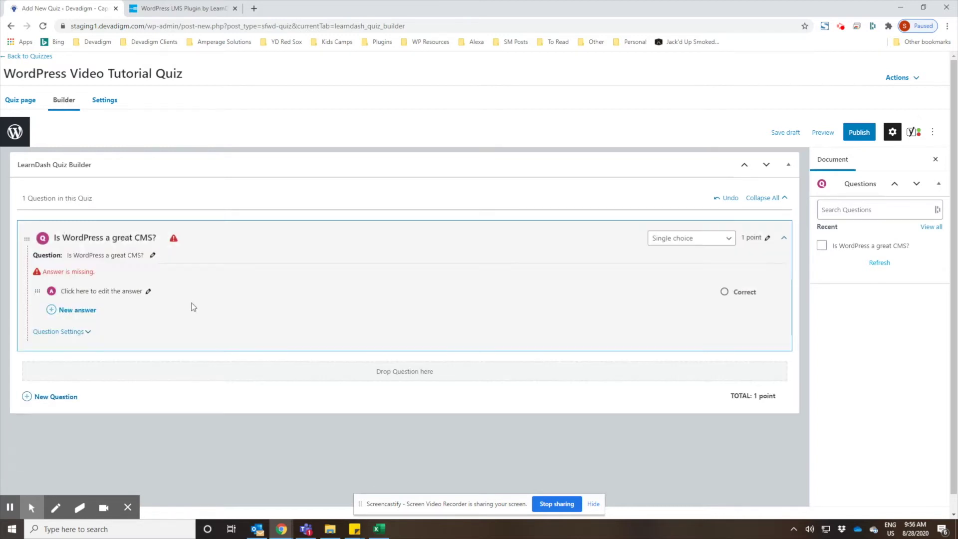
pyautogui.click(728, 242)
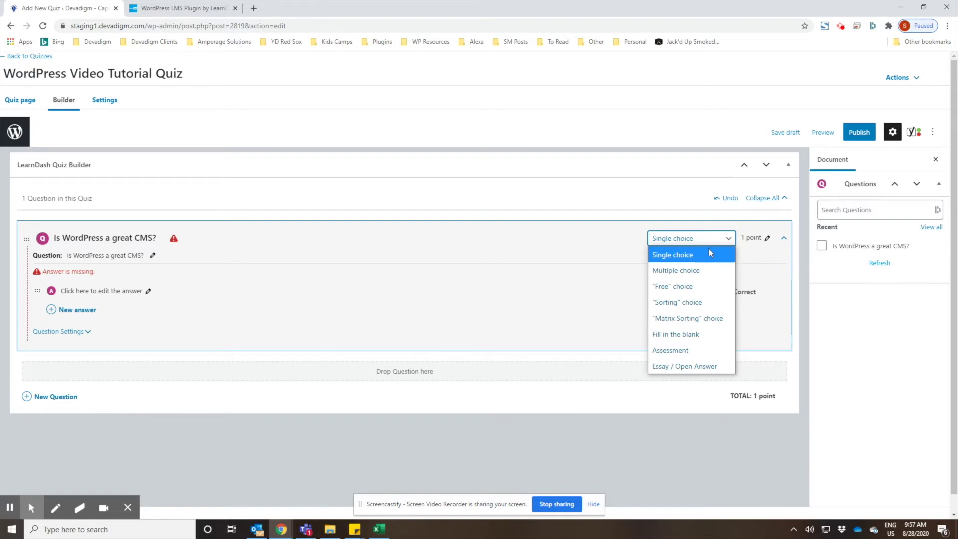
pyautogui.click(727, 240)
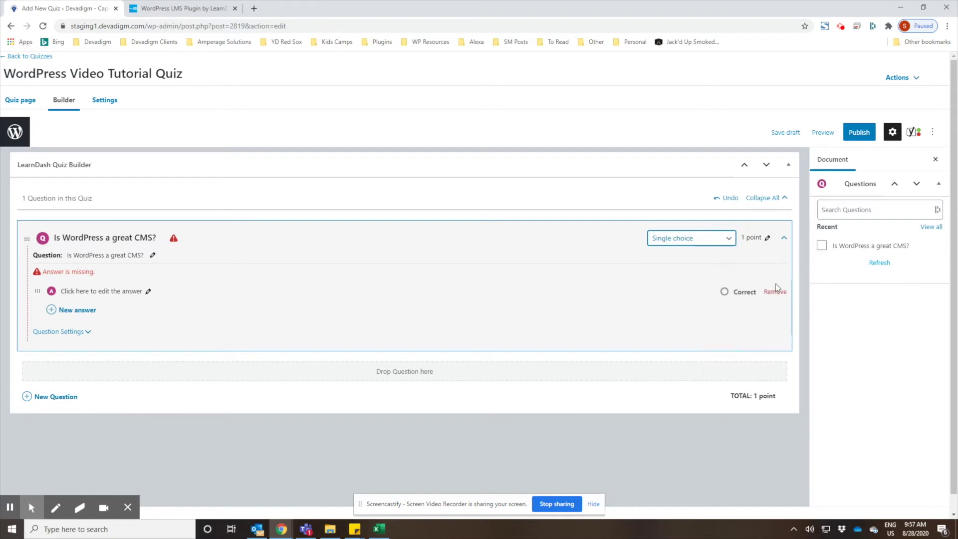
pyautogui.click(758, 240)
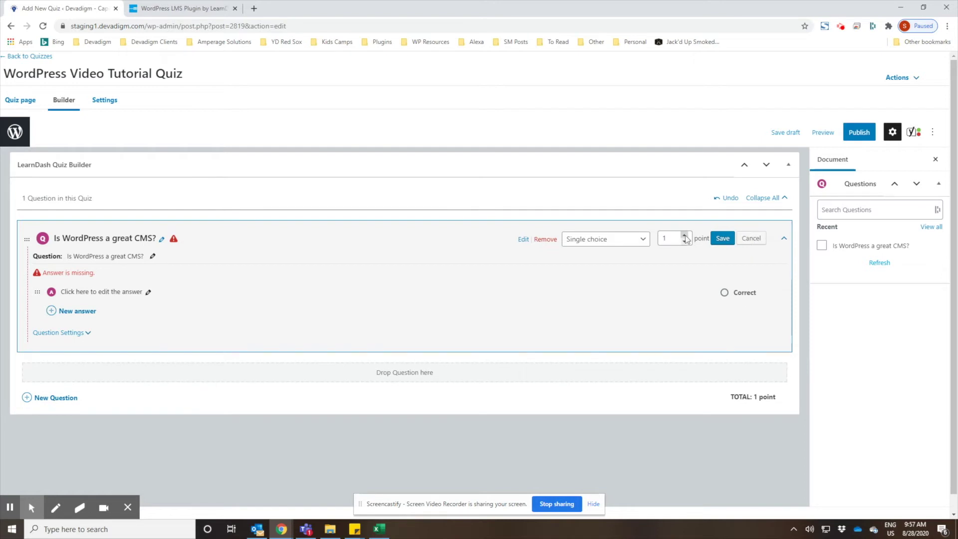
pyautogui.click(685, 235)
pyautogui.click(685, 236)
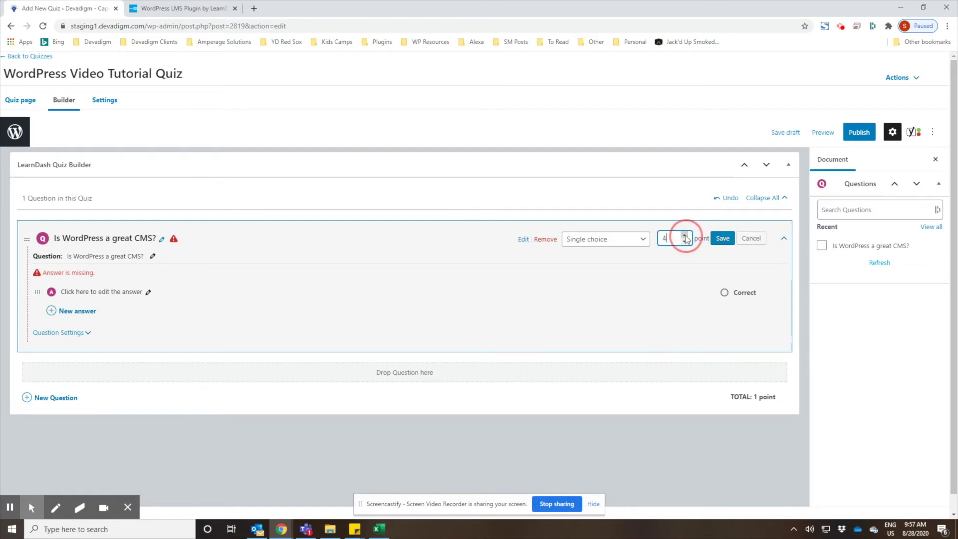
pyautogui.click(686, 236)
pyautogui.click(684, 241)
pyautogui.click(685, 241)
pyautogui.click(685, 241)
pyautogui.click(724, 240)
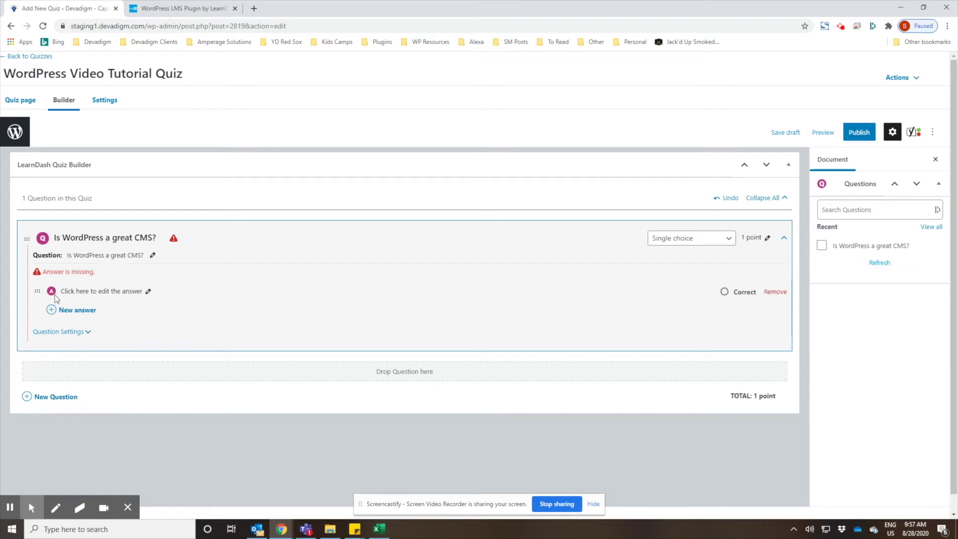
pyautogui.click(99, 291)
# Add the answers 'Yes' and 'No' to the question, marking Yes as correct
pyautogui.write('Yes')
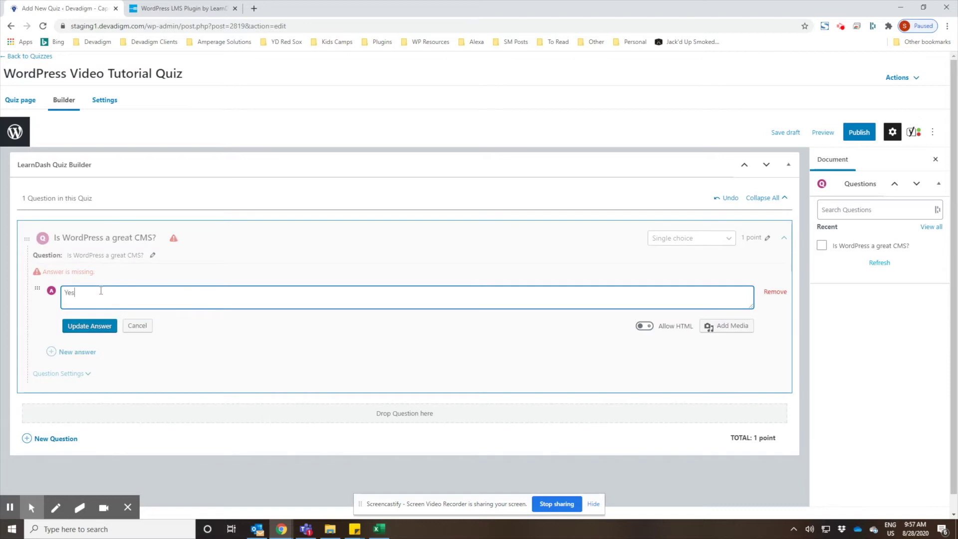
pyautogui.click(80, 326)
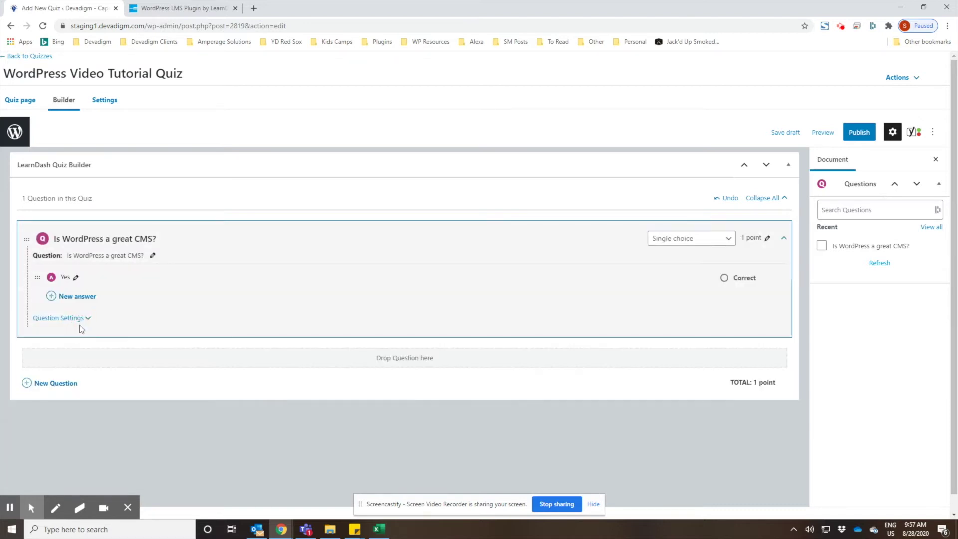
pyautogui.click(71, 298)
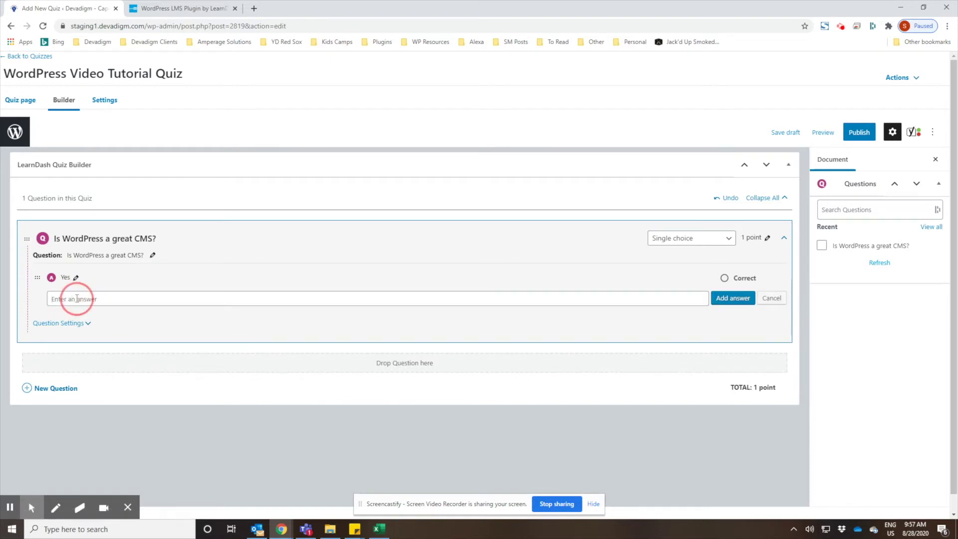
pyautogui.write('No')
pyautogui.click(735, 303)
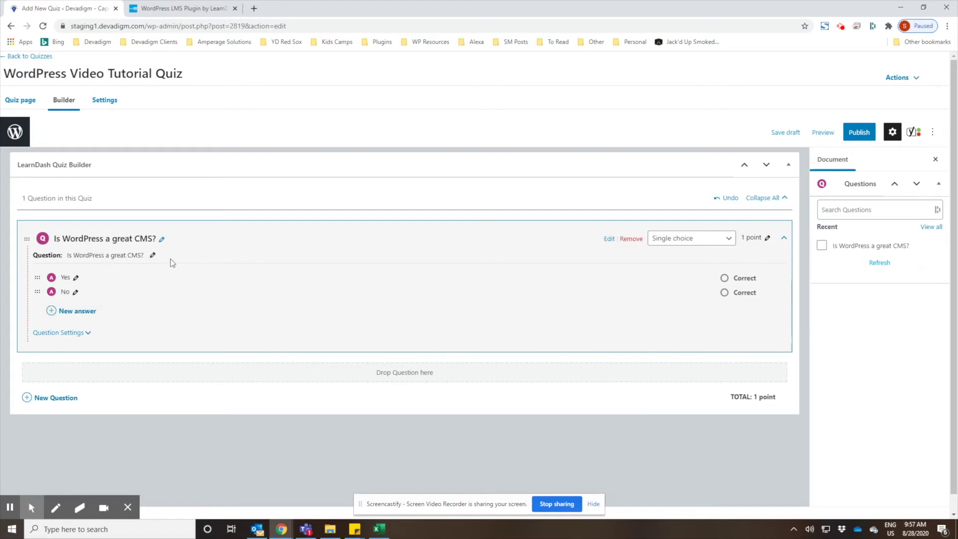
pyautogui.click(725, 281)
# Fill in the correct-answer and incorrect-answer messages in the question's settings
pyautogui.click(83, 334)
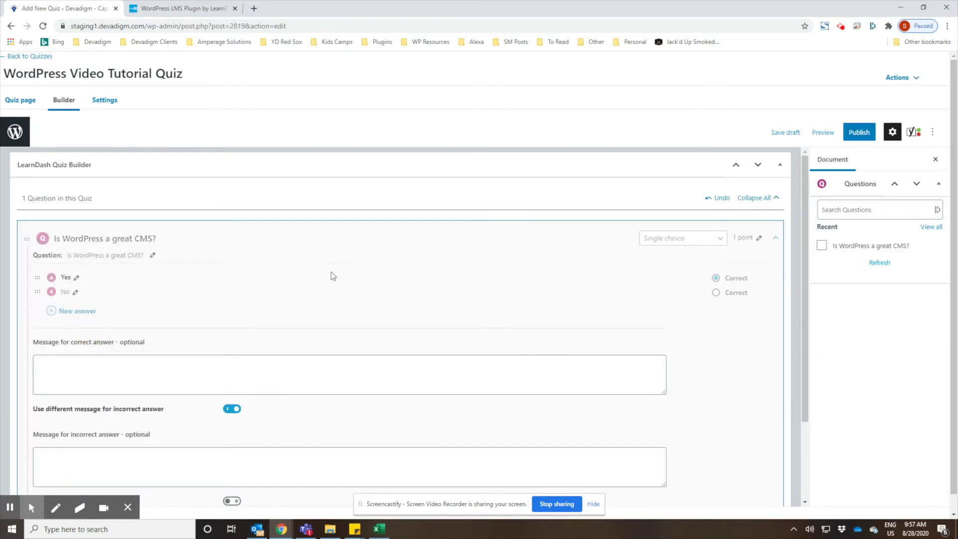
pyautogui.scroll(-2, 332, 275)
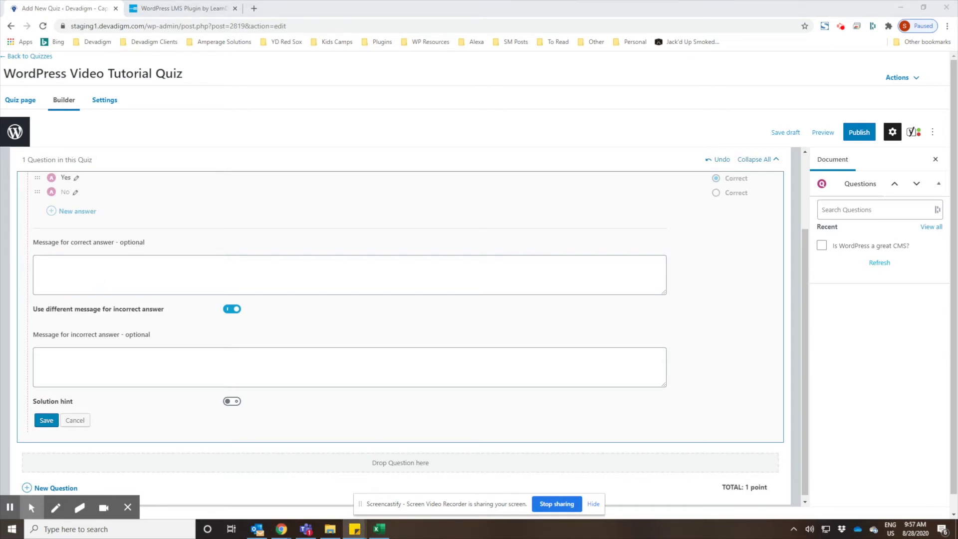
pyautogui.click(89, 276)
pyautogui.write("You're right!")
pyautogui.click(116, 362)
pyautogui.write('Spend more time learning about WordPress, it really is great.')
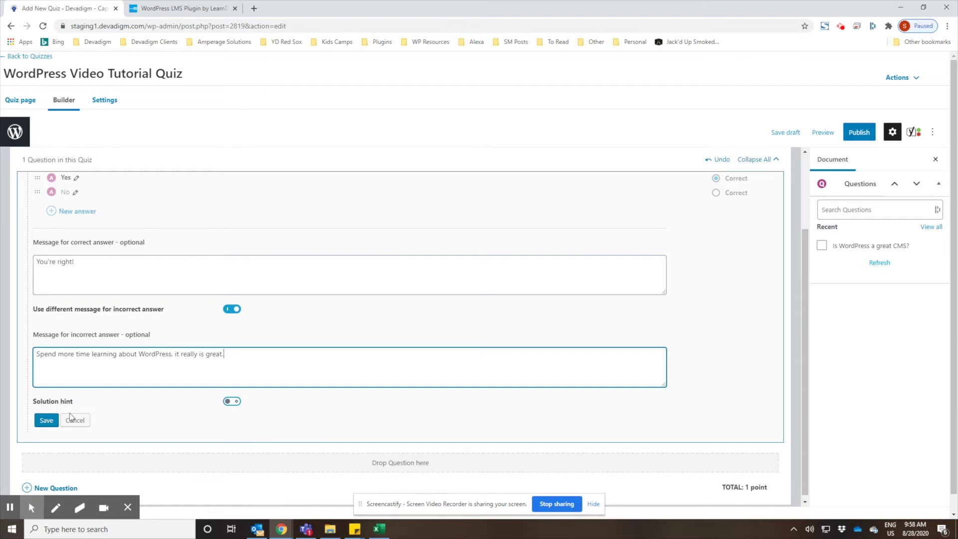
# Turn on a solution hint reading 'Look at all the benefits of WordPress' and save
pyautogui.click(235, 402)
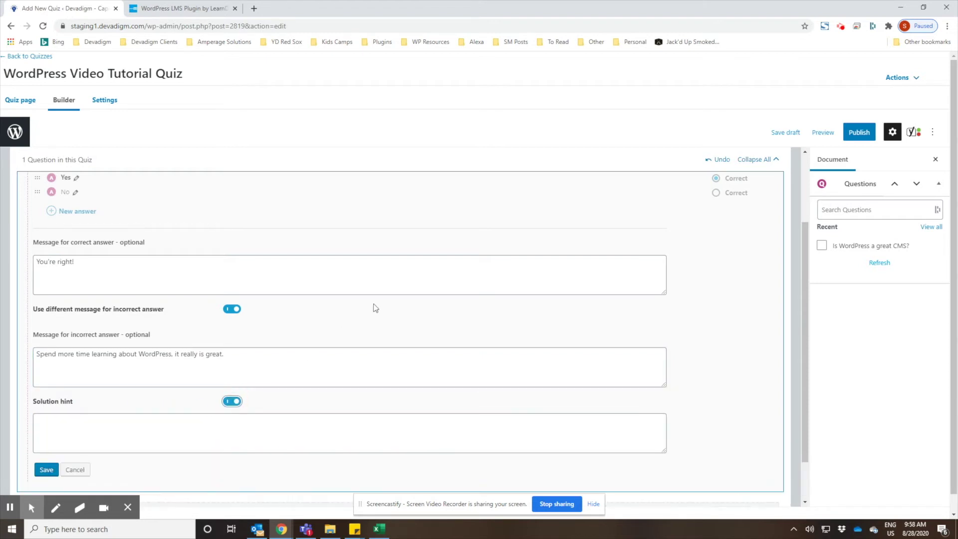
pyautogui.scroll(-1, 283, 300)
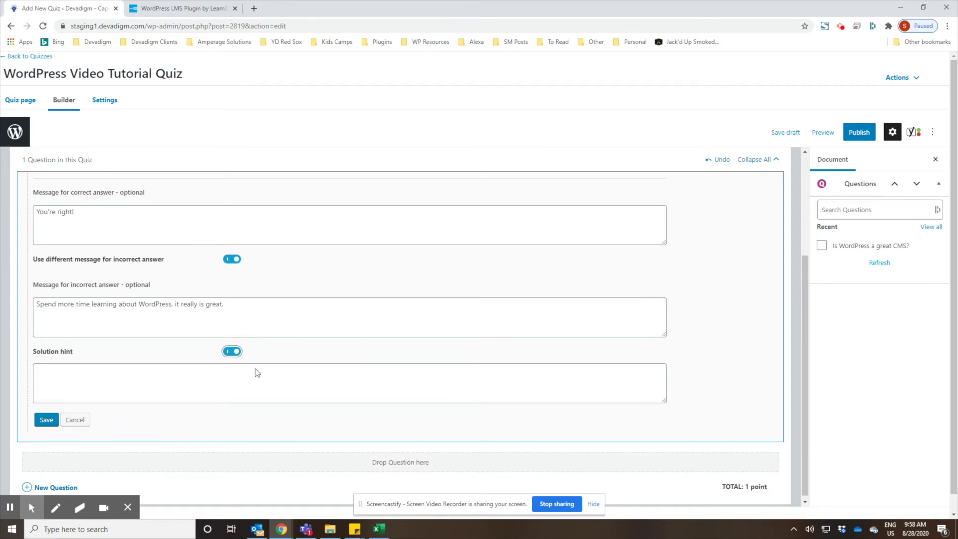
pyautogui.click(117, 388)
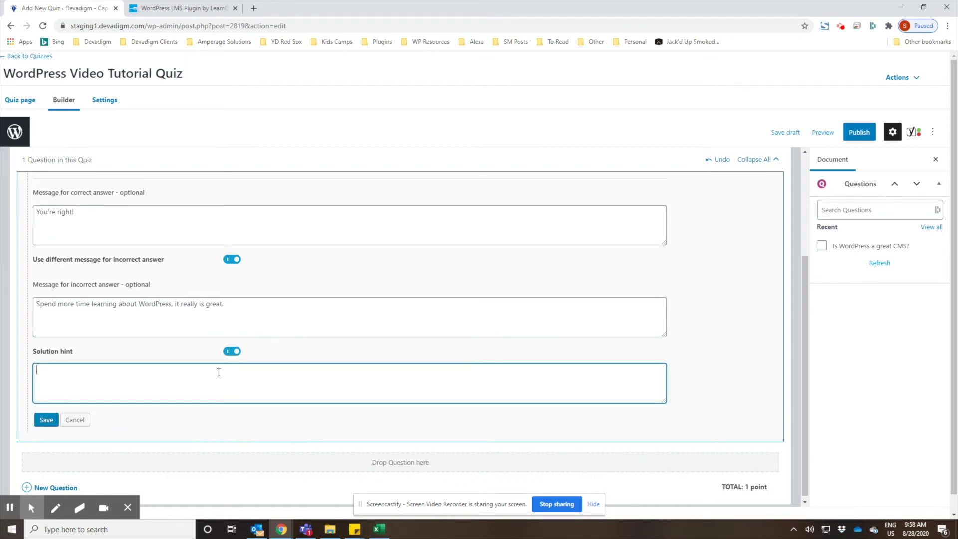
pyautogui.write('Loo')
pyautogui.write('k at all the benefits of WordPr')
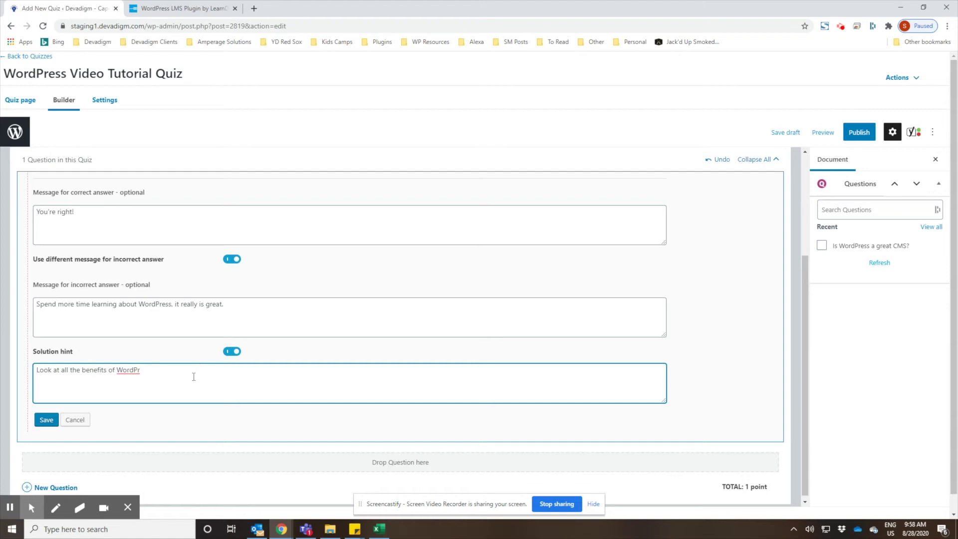
pyautogui.write('ess')
pyautogui.click(48, 419)
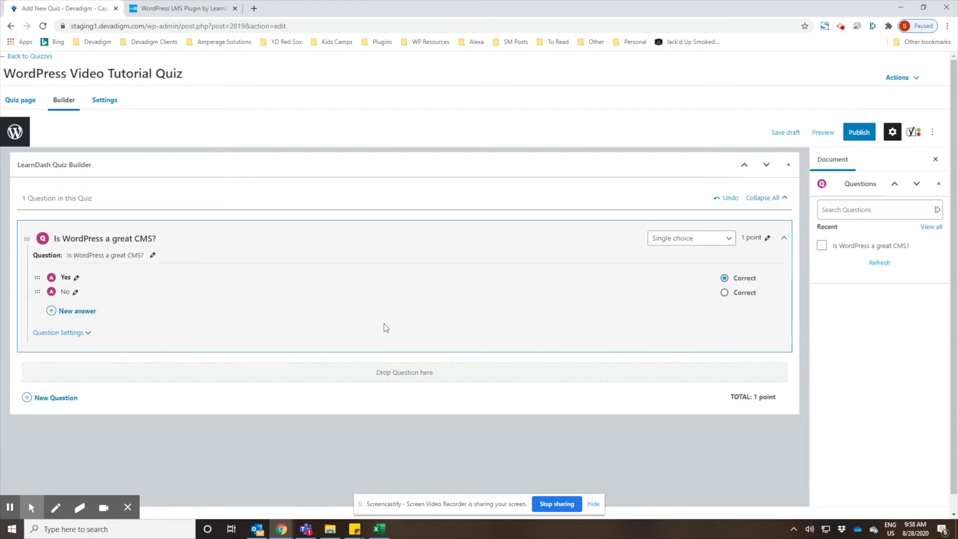
pyautogui.click(58, 398)
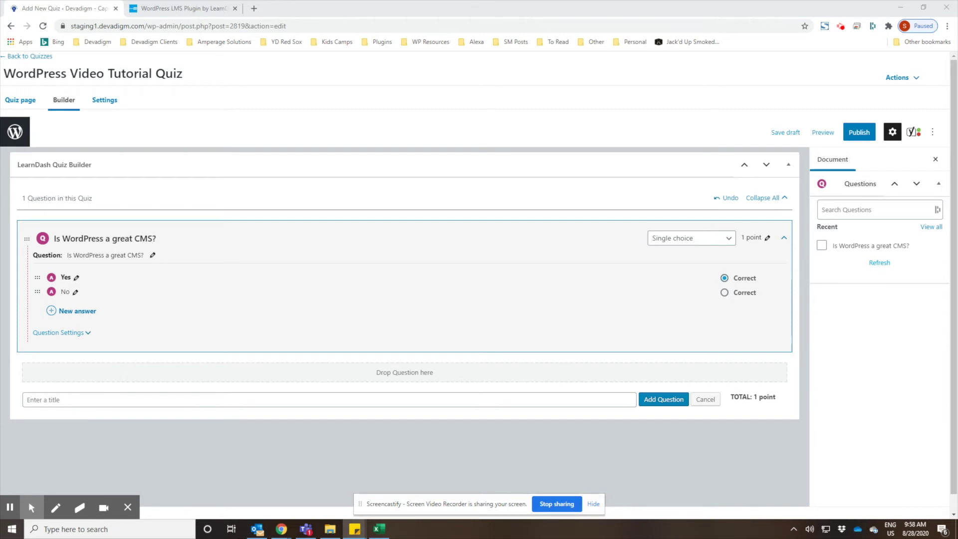
# Add a second question titled 'Check all features that LearnDash offers' to the quiz
pyautogui.click(224, 399)
pyautogui.write('Check all features that LearnDash offers')
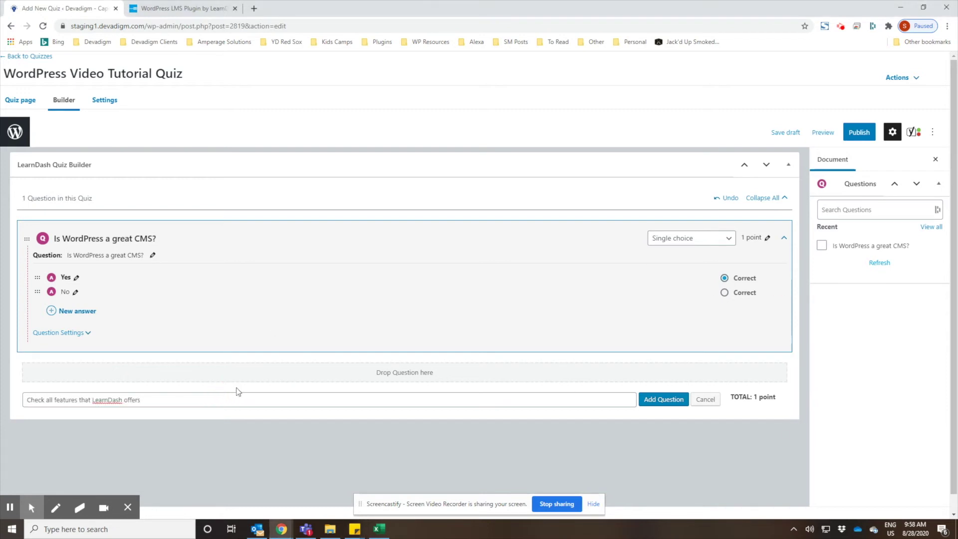
pyautogui.click(668, 406)
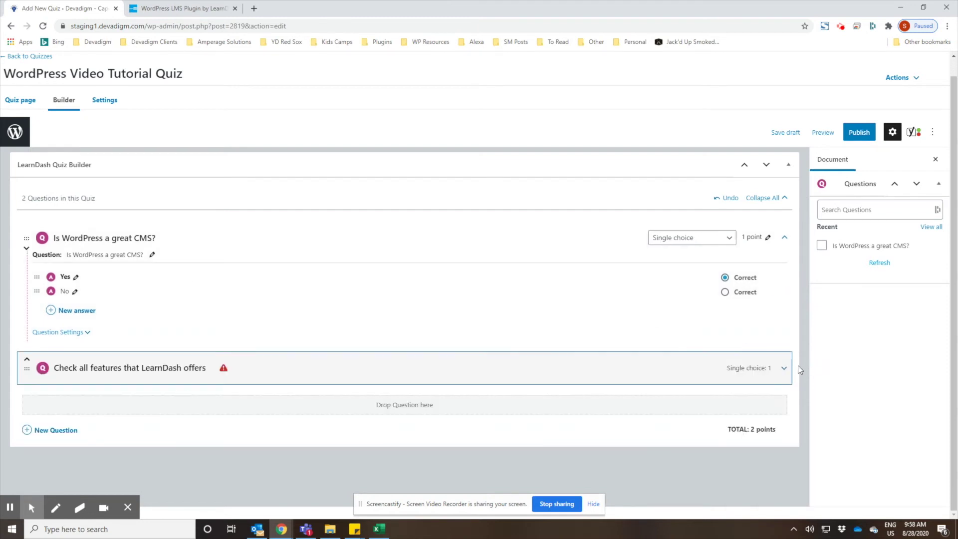
pyautogui.click(784, 368)
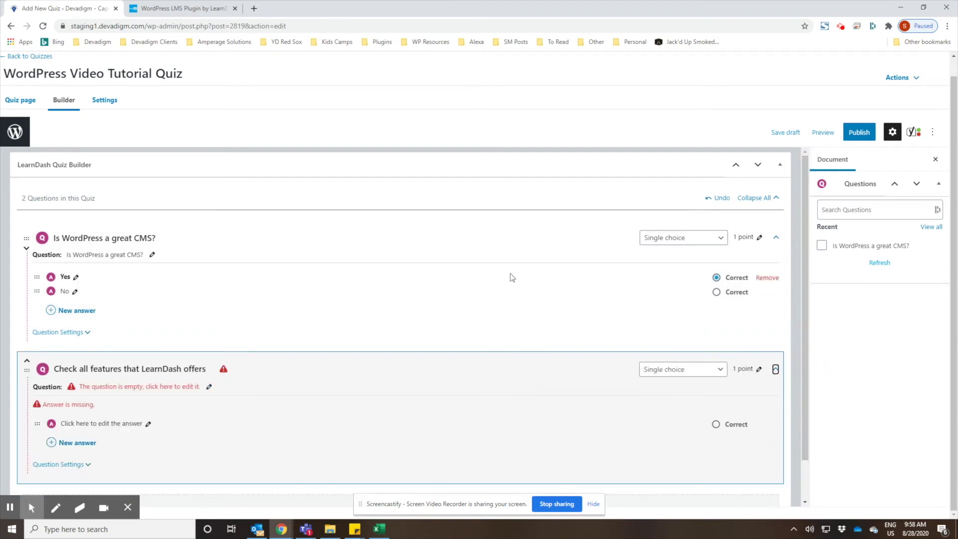
# Make the second question Multiple choice and save matching question text
pyautogui.scroll(-1, 513, 277)
pyautogui.click(712, 324)
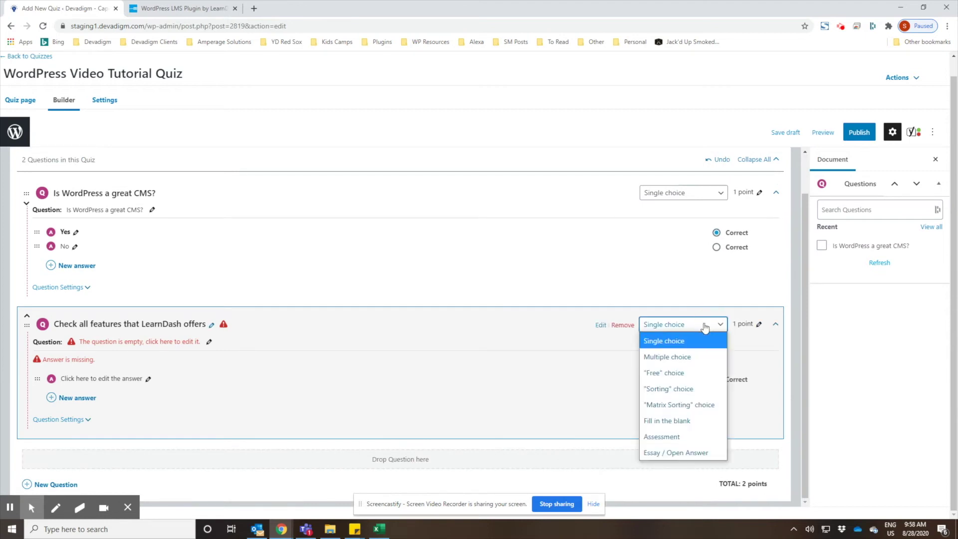
pyautogui.click(667, 357)
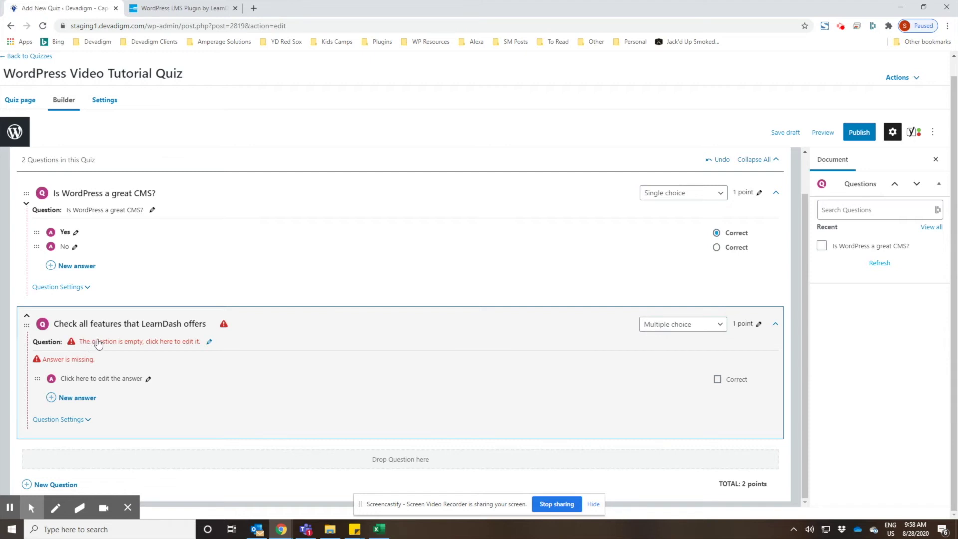
pyautogui.click(129, 352)
pyautogui.write('Check all features that LearnDash offers')
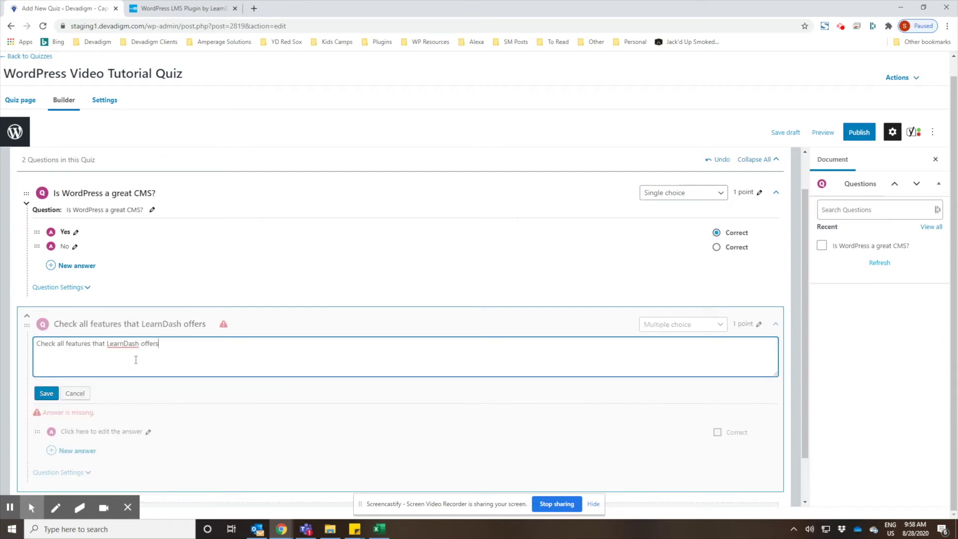
pyautogui.click(47, 394)
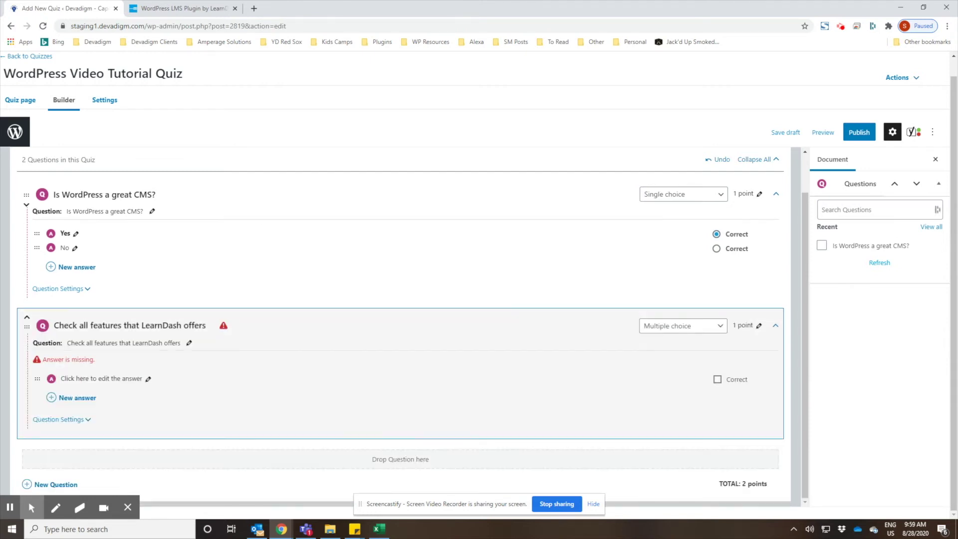
pyautogui.hotkey('alt', 'Tab')
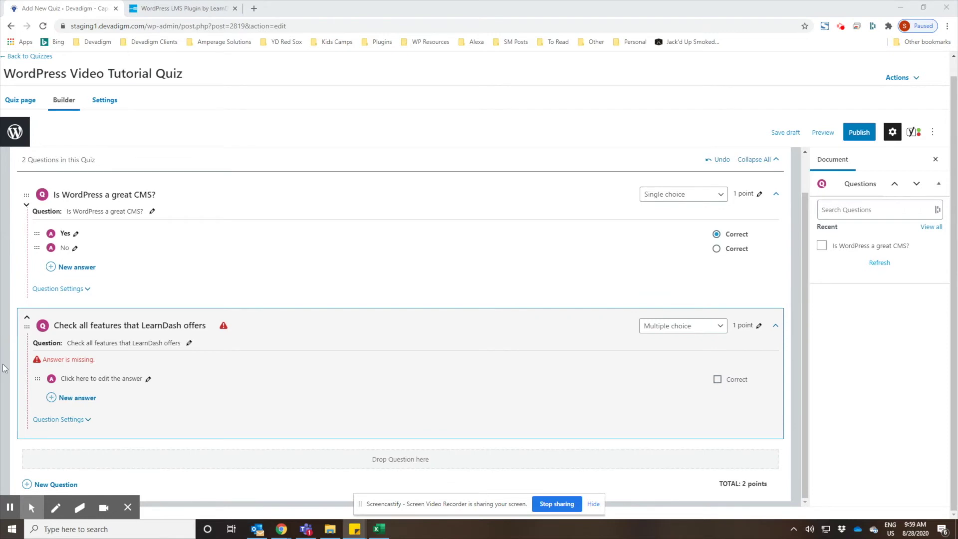
# Add the answers Courses, Lessons and Quizzes to the multiple-choice question
pyautogui.click(106, 379)
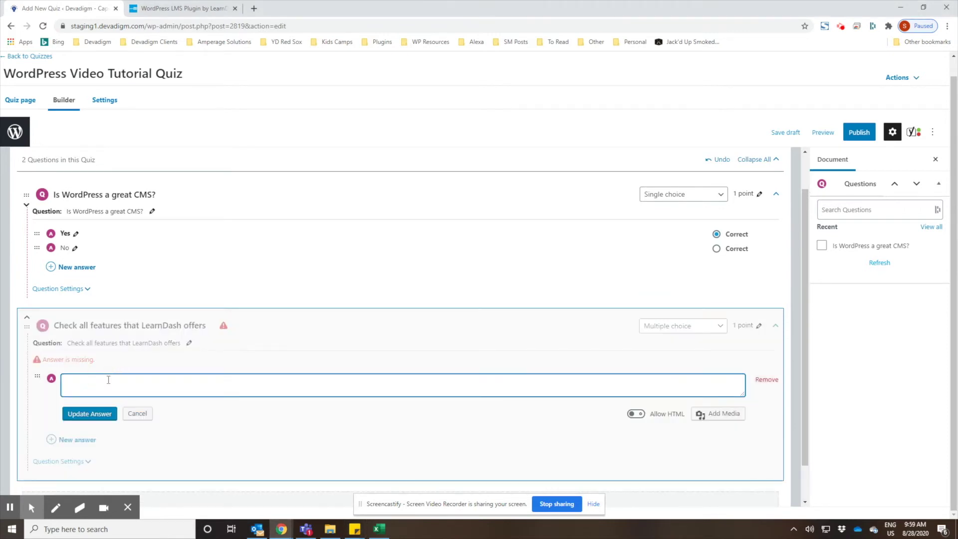
pyautogui.write('Courses')
pyautogui.click(94, 415)
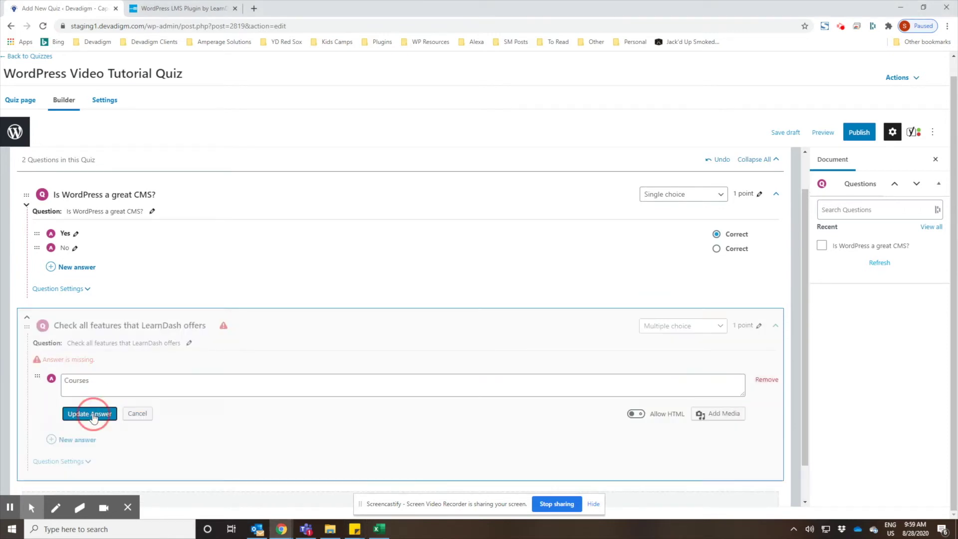
pyautogui.hotkey('alt', 'Tab')
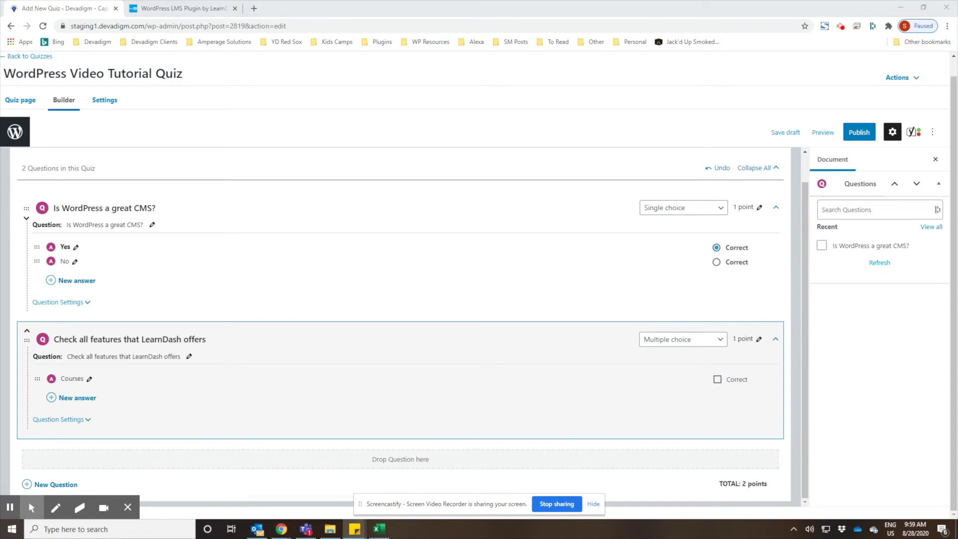
pyautogui.click(84, 398)
pyautogui.write('Lessons')
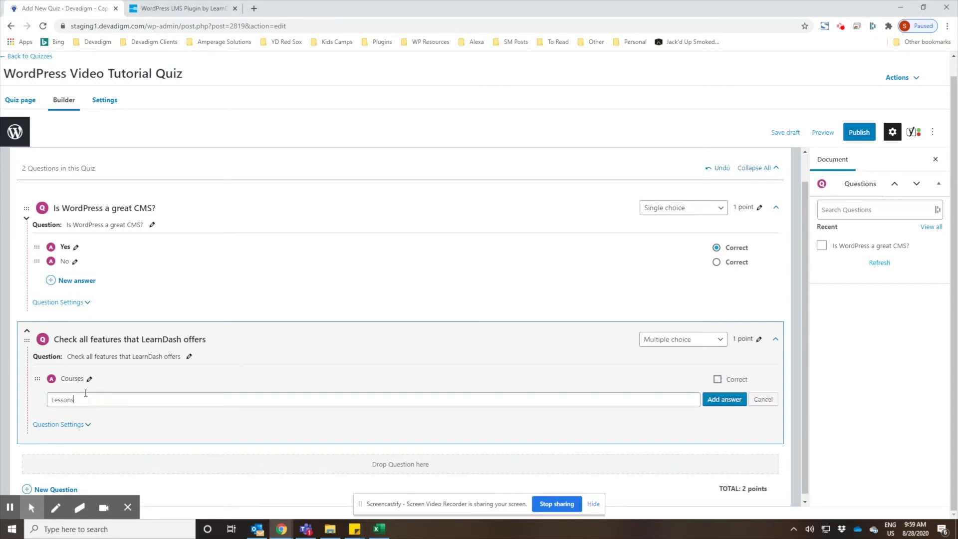
pyautogui.click(731, 399)
pyautogui.hotkey('alt', 'Tab')
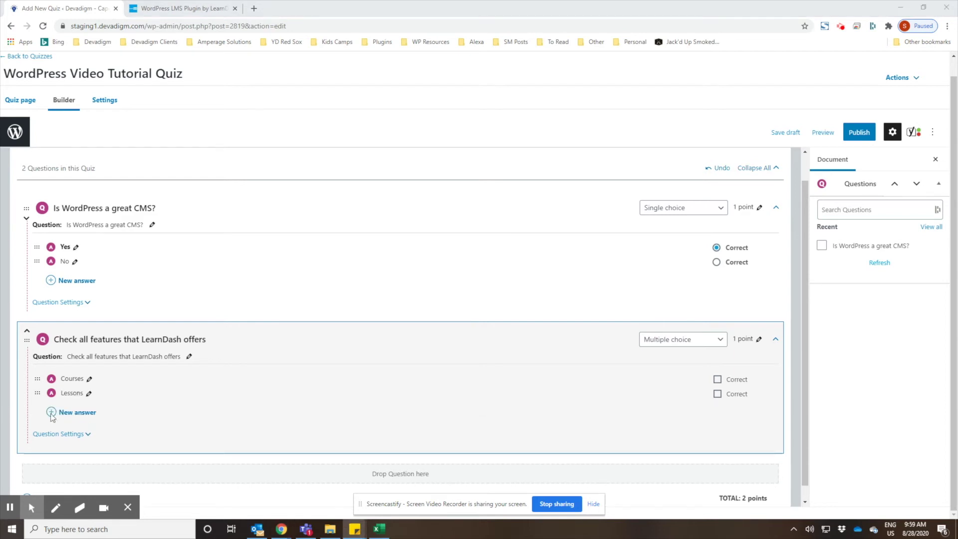
pyautogui.click(85, 412)
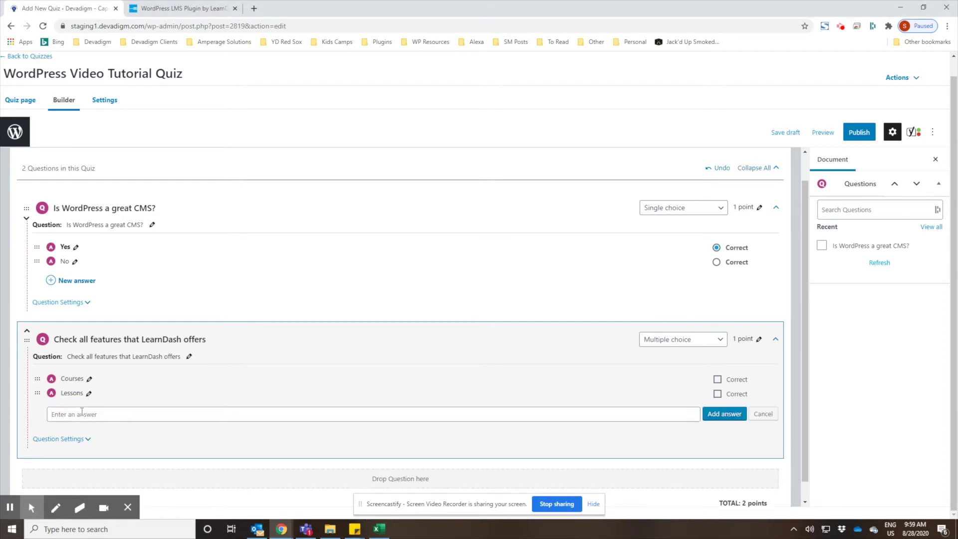
pyautogui.write('Quizzes')
pyautogui.click(724, 414)
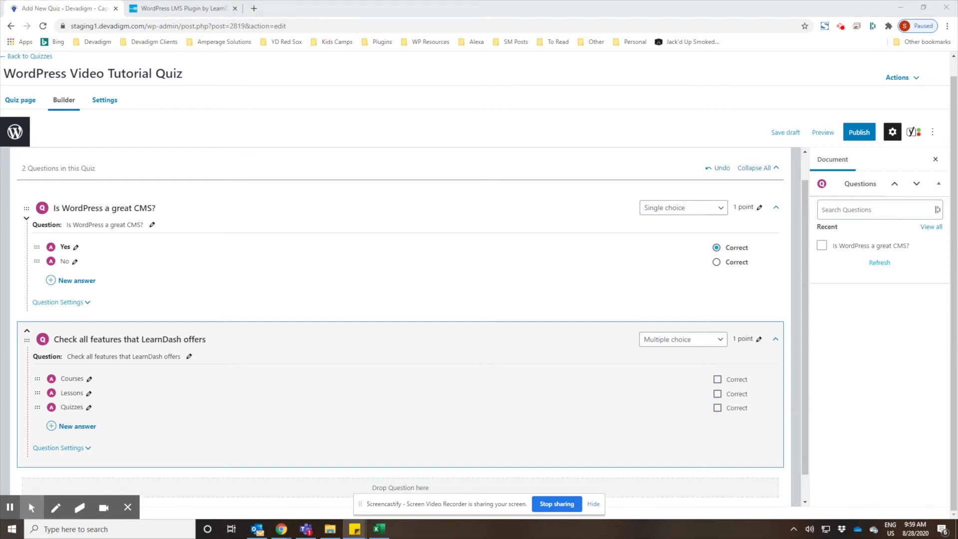
# Add Site Cache, Page Speed improvements and None of the above, and mark Courses correct
pyautogui.click(77, 426)
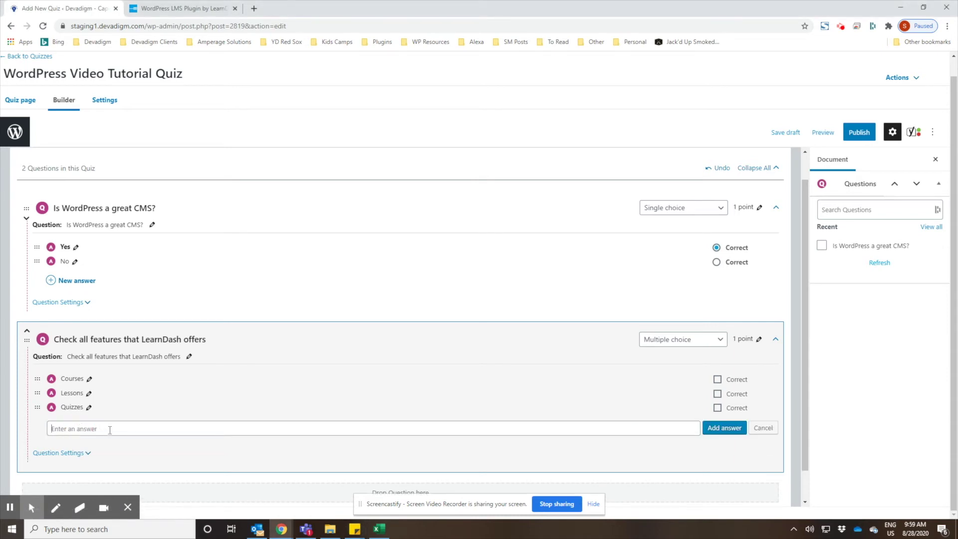
pyautogui.write('Site Cache')
pyautogui.click(725, 428)
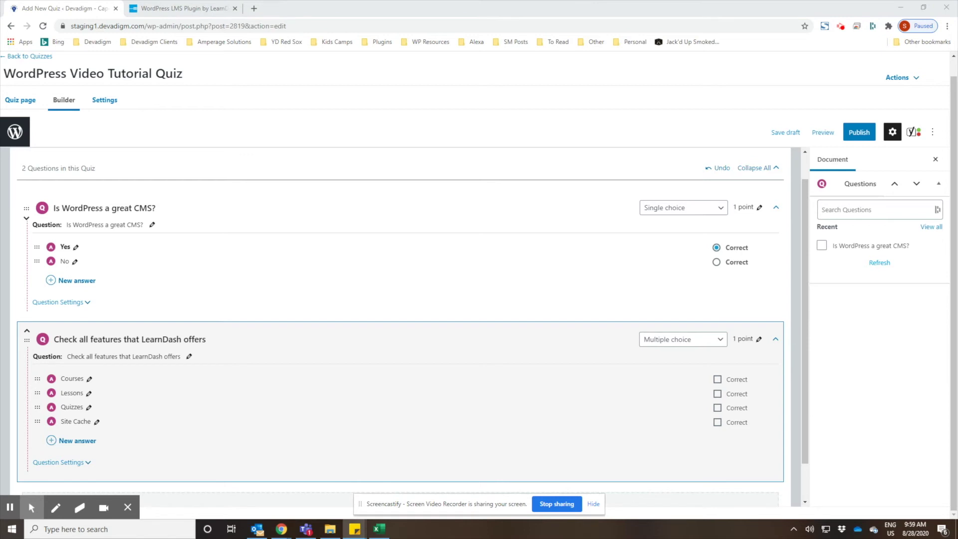
pyautogui.click(78, 440)
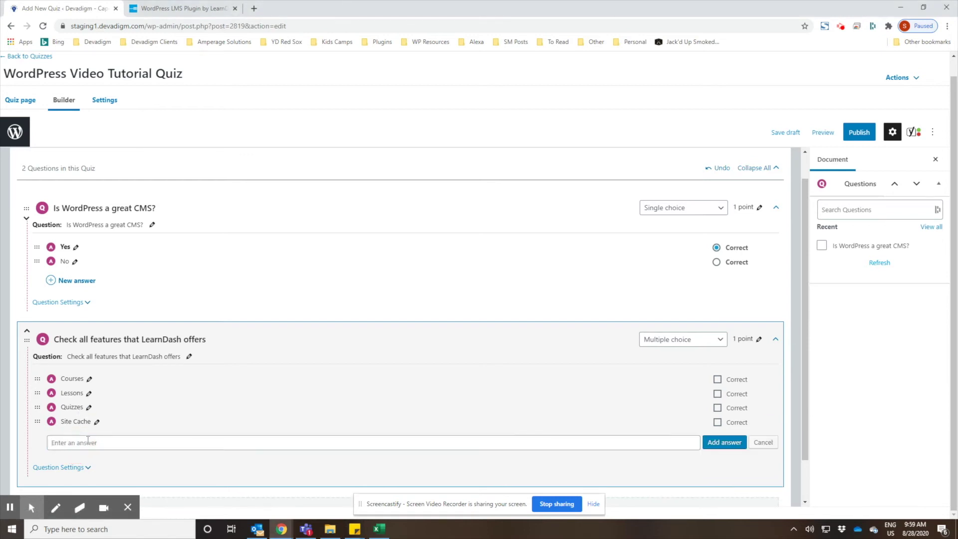
pyautogui.write('Page Speed improvements')
pyautogui.click(726, 443)
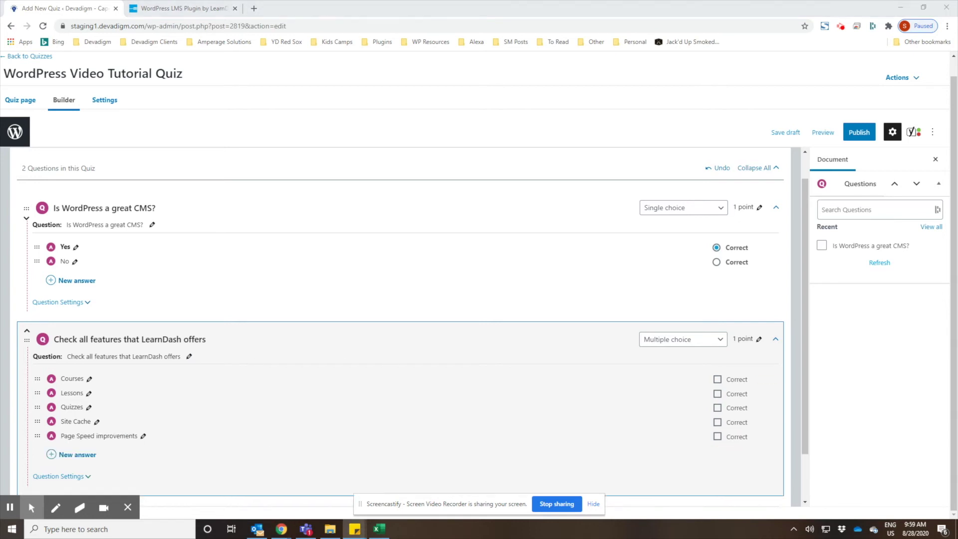
pyautogui.click(79, 453)
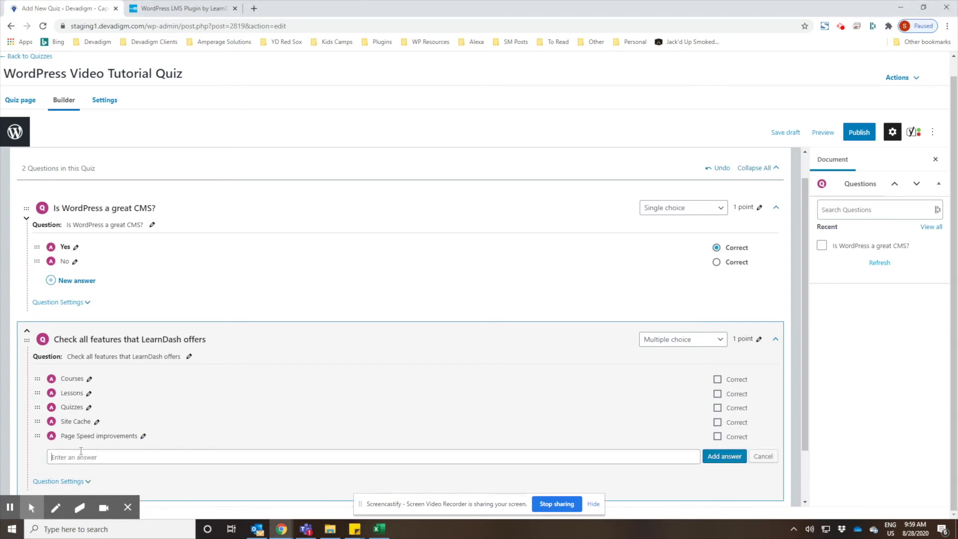
pyautogui.write('None of the above')
pyautogui.click(724, 456)
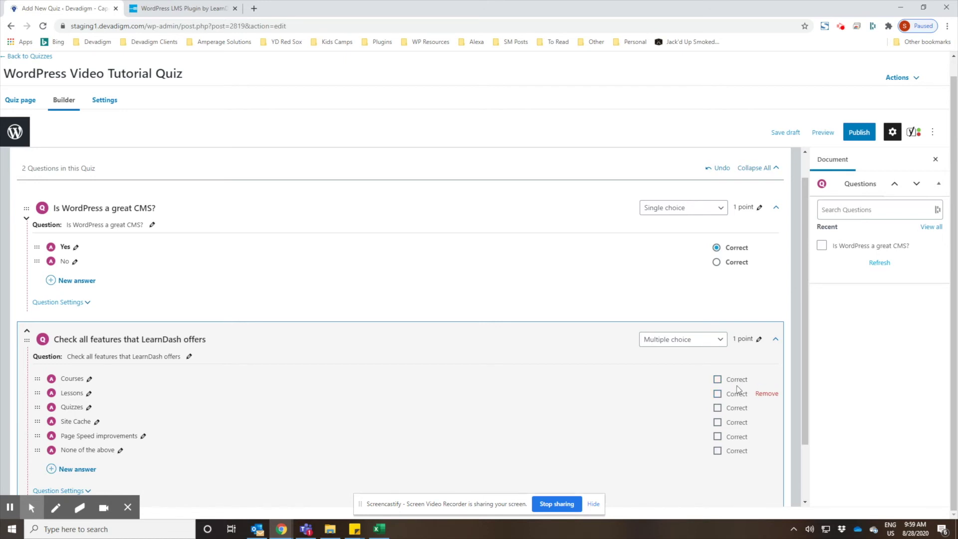
pyautogui.click(717, 380)
# Mark Lessons and Quizzes as correct answers as well
pyautogui.click(717, 395)
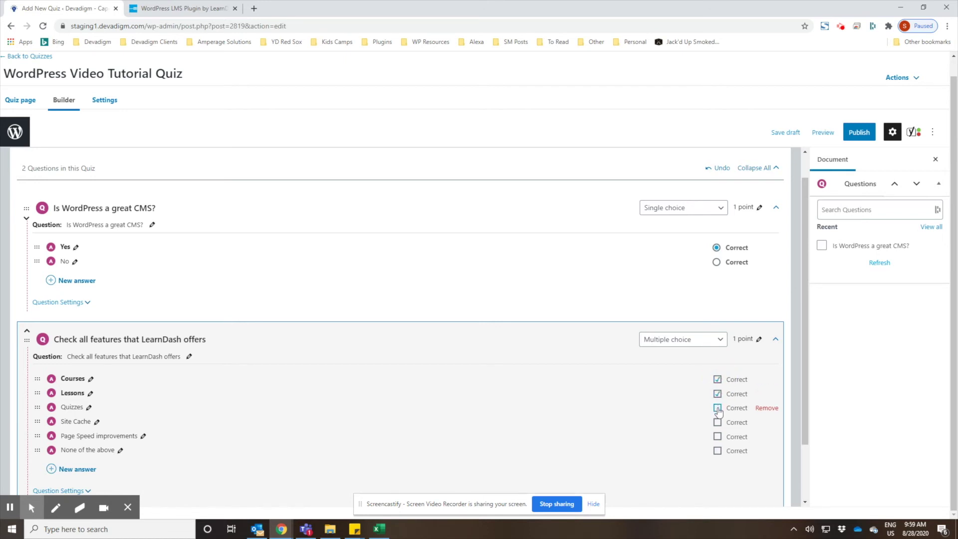
pyautogui.click(718, 407)
pyautogui.scroll(-1, 534, 379)
pyautogui.scroll(-1, 534, 378)
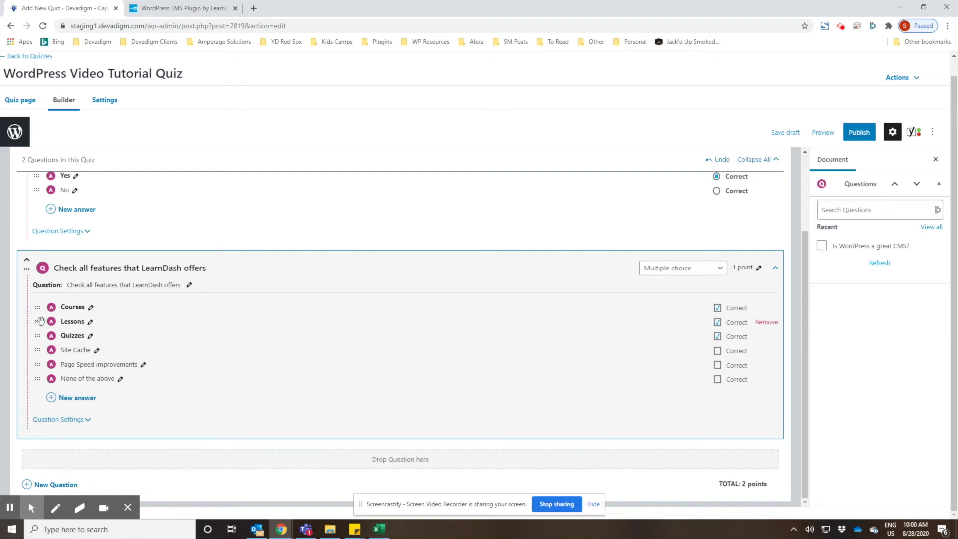
# Move Site Cache to the top and Page Speed improvements after Courses, then collapse the question
pyautogui.moveTo(37, 350); pyautogui.dragTo(37, 315)
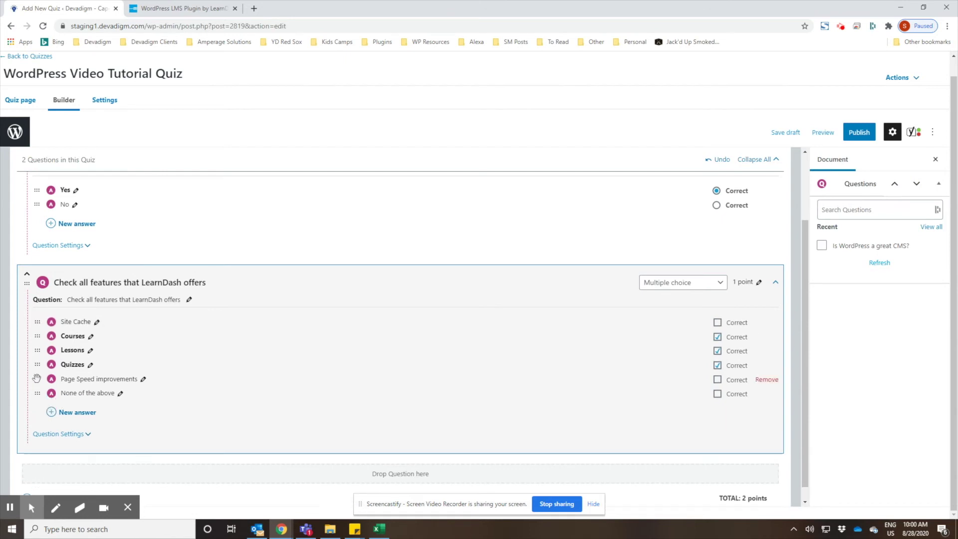
pyautogui.moveTo(36, 378); pyautogui.dragTo(38, 349)
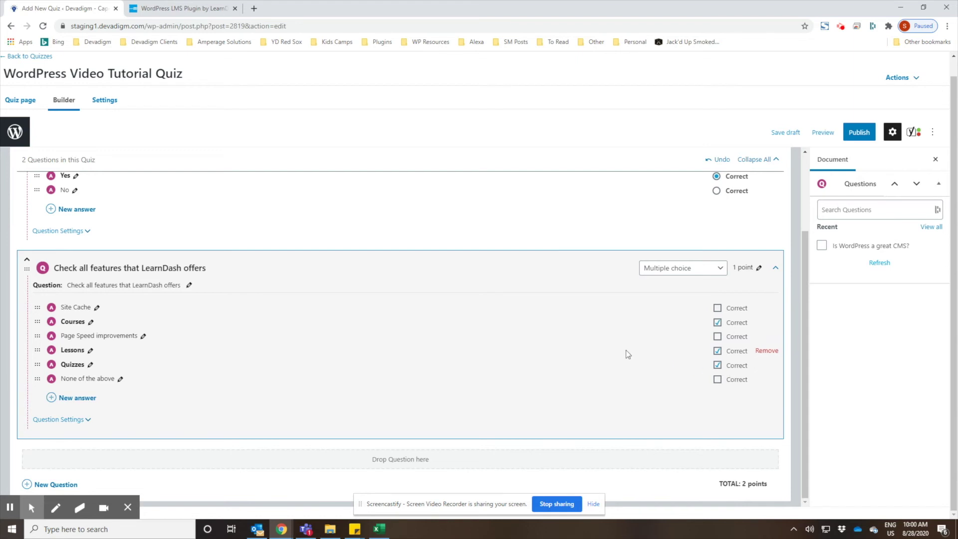
pyautogui.click(775, 268)
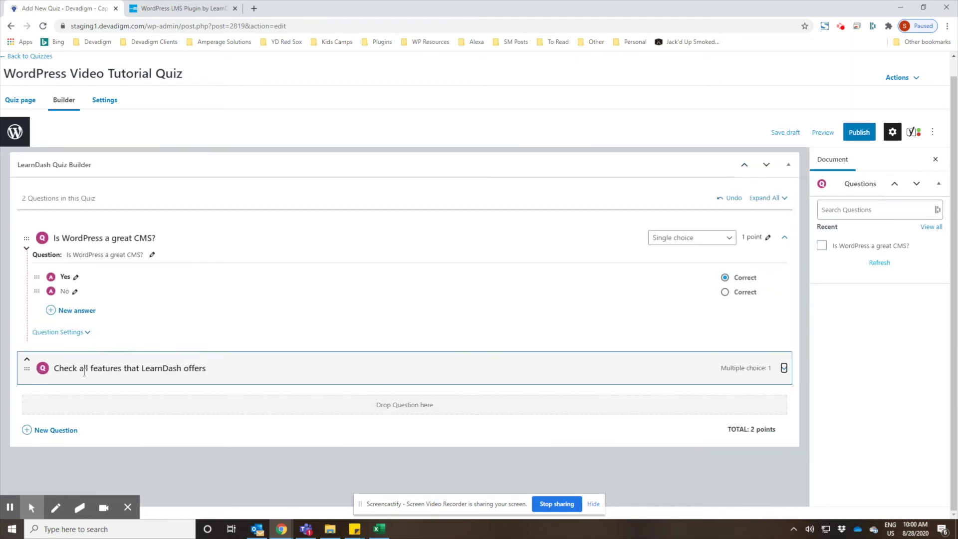
# Add a third question 'What does "LMS" stand for?' and save matching question text
pyautogui.click(48, 429)
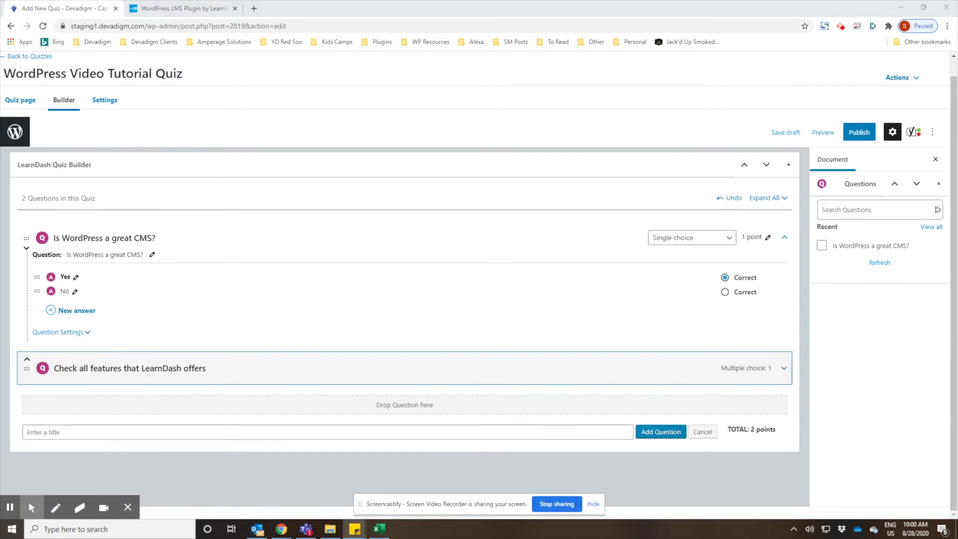
pyautogui.click(340, 433)
pyautogui.write('What does "LMS" stand for?')
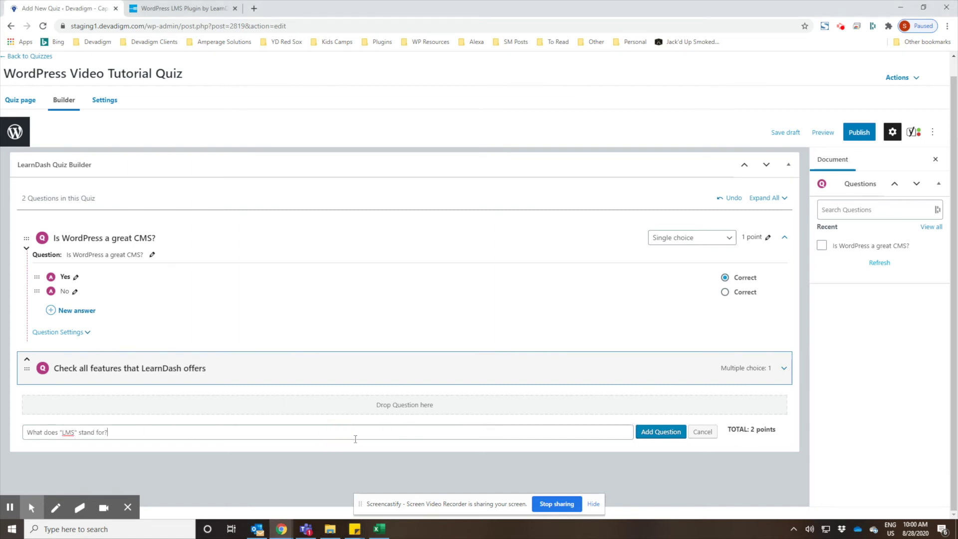
pyautogui.click(661, 432)
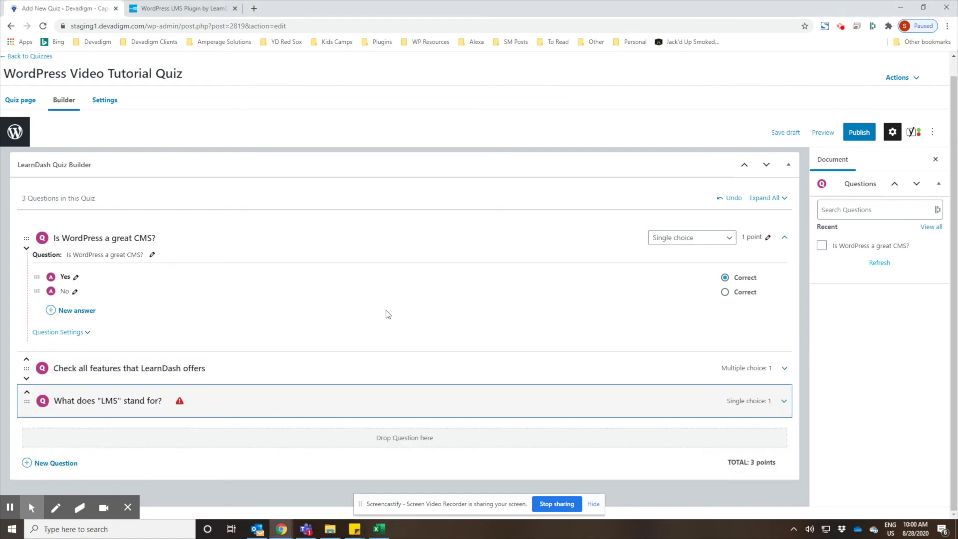
pyautogui.click(784, 402)
pyautogui.click(151, 419)
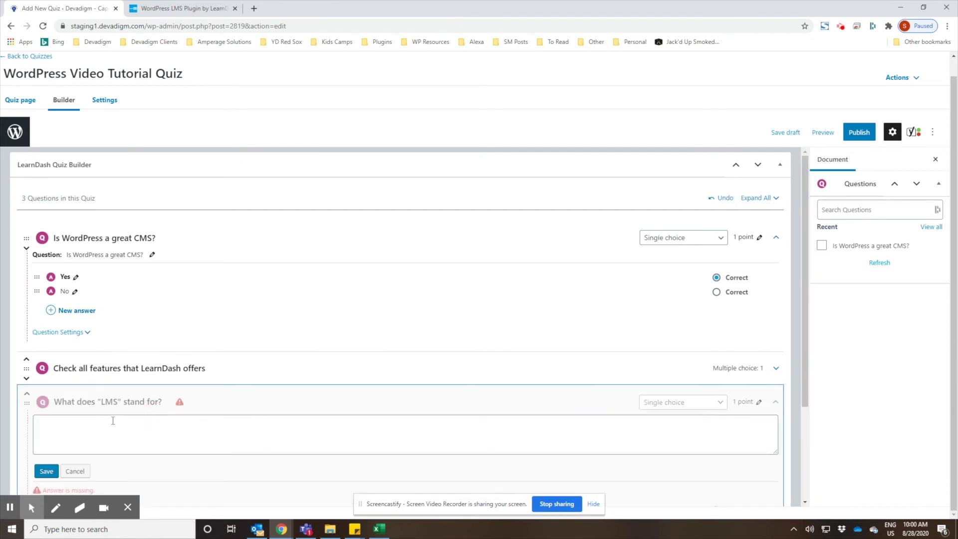
pyautogui.write('What does "LMS" stand for?')
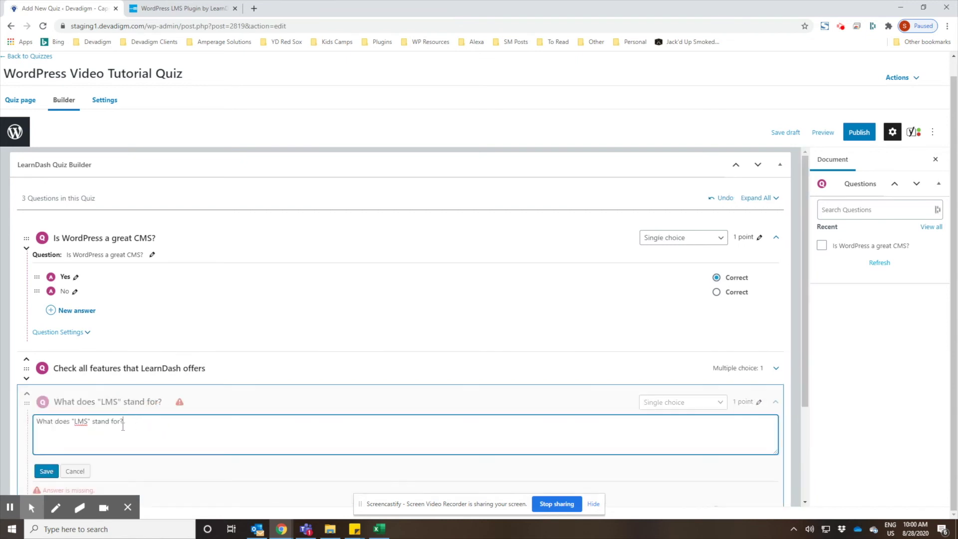
pyautogui.click(45, 472)
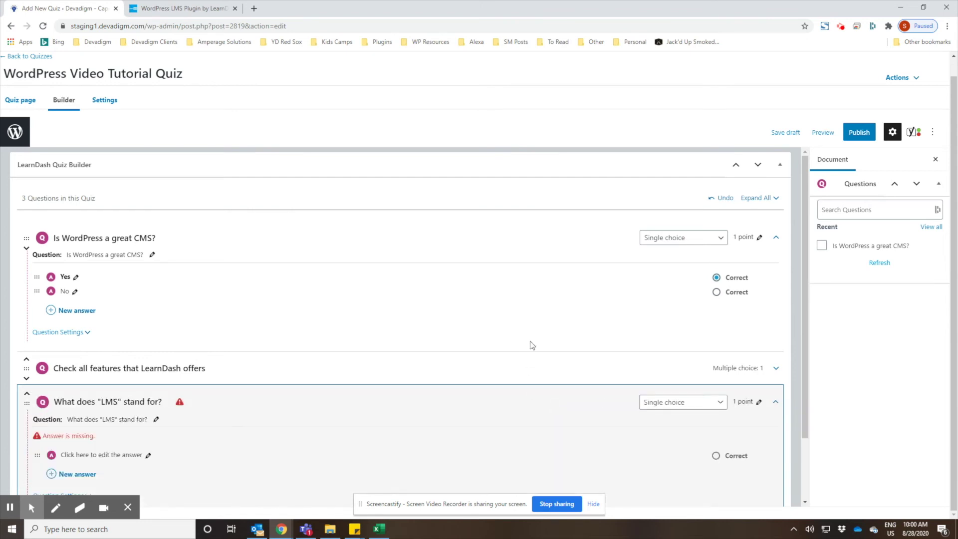
# Make it a "Free" choice question whose accepted answer is 'Learning Management System'
pyautogui.scroll(-2, 532, 345)
pyautogui.click(711, 327)
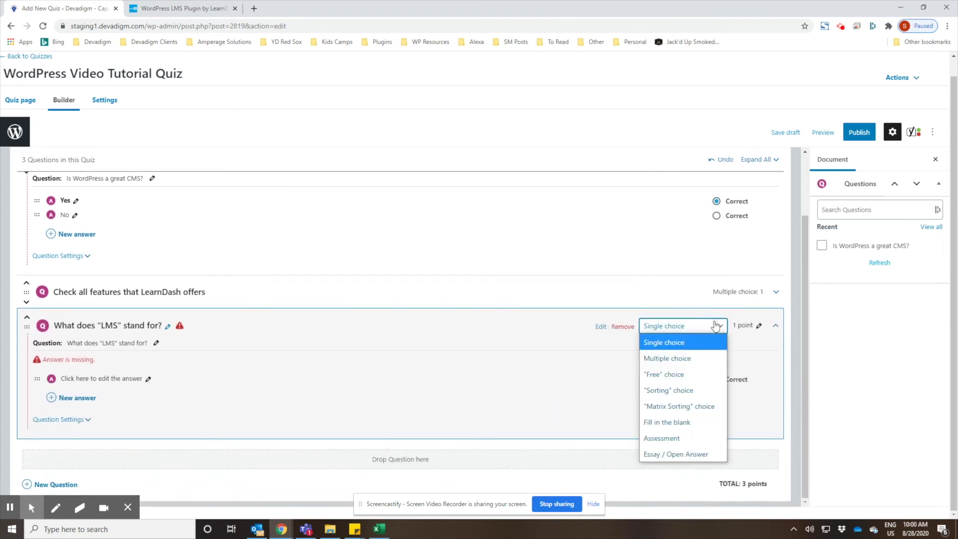
pyautogui.click(671, 374)
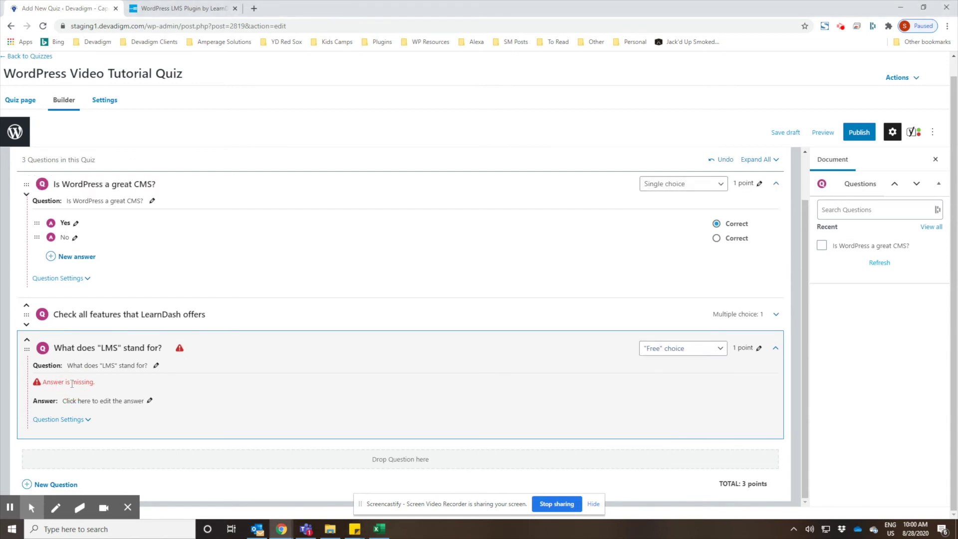
pyautogui.click(99, 401)
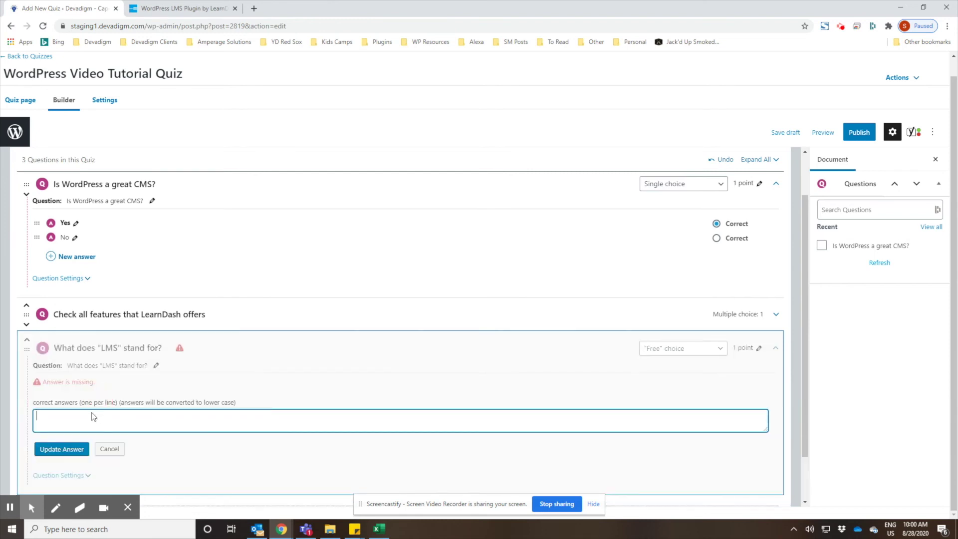
pyautogui.write('Learning Management System')
pyautogui.click(60, 449)
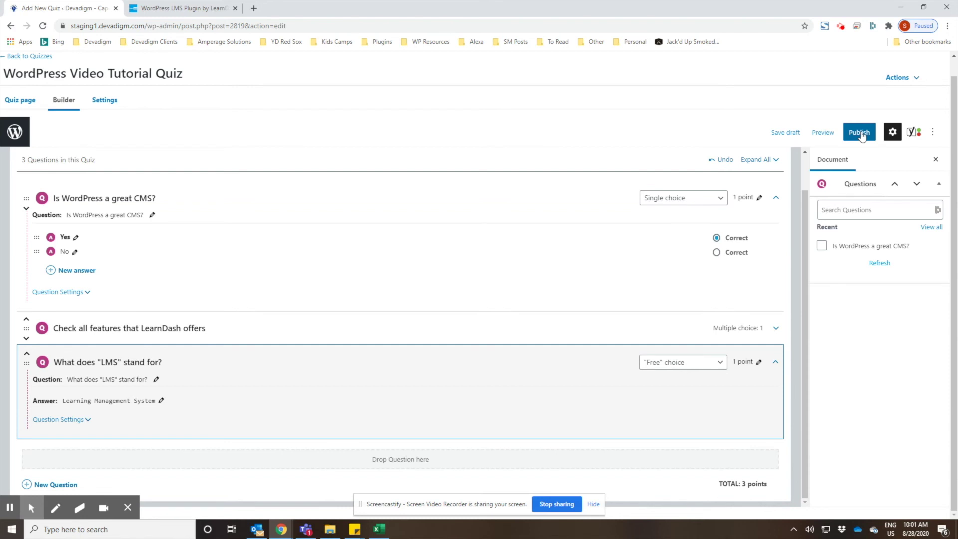
# Publish the WordPress Video Tutorial Quiz and open its page on the live site
pyautogui.click(861, 134)
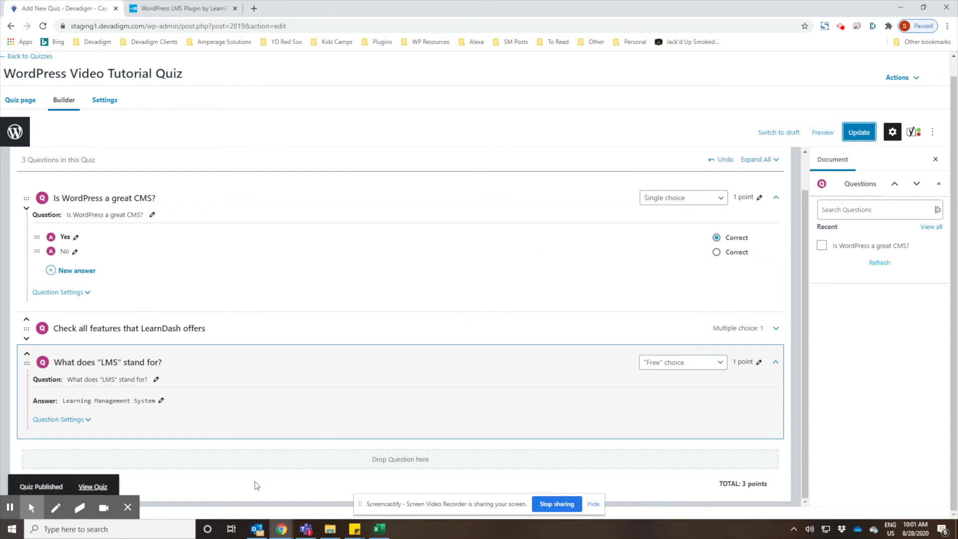
pyautogui.click(106, 487)
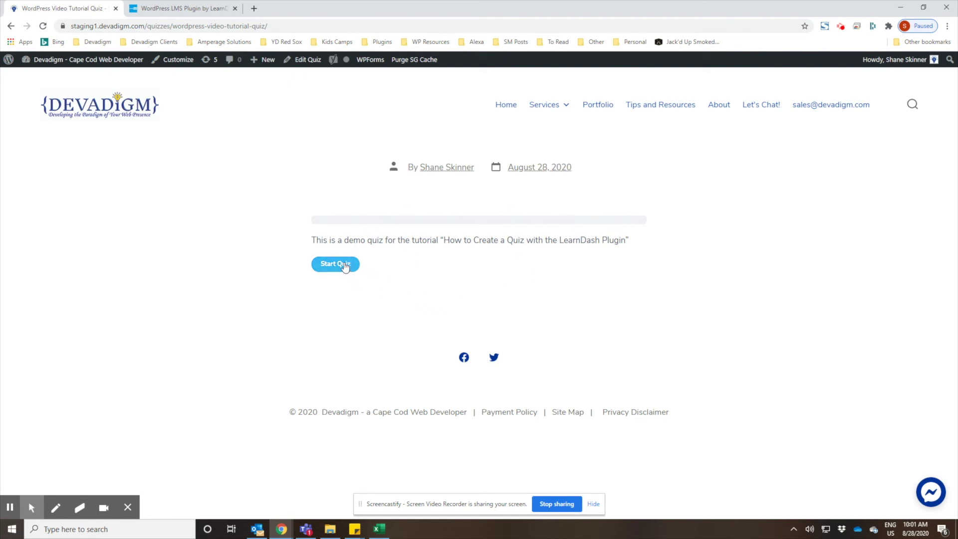
# Start the quiz, answer Yes to the first question, and view its hint
pyautogui.click(344, 266)
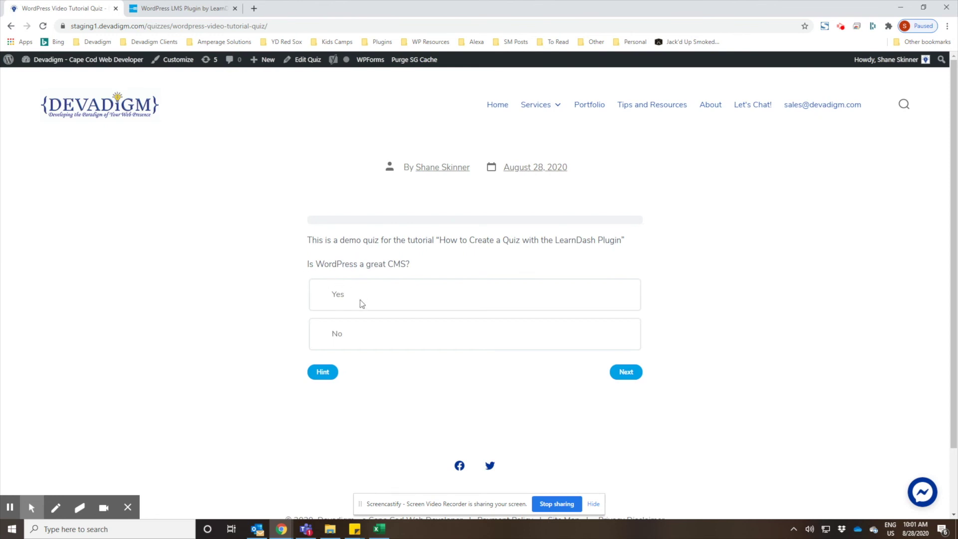
pyautogui.click(355, 343)
pyautogui.click(400, 310)
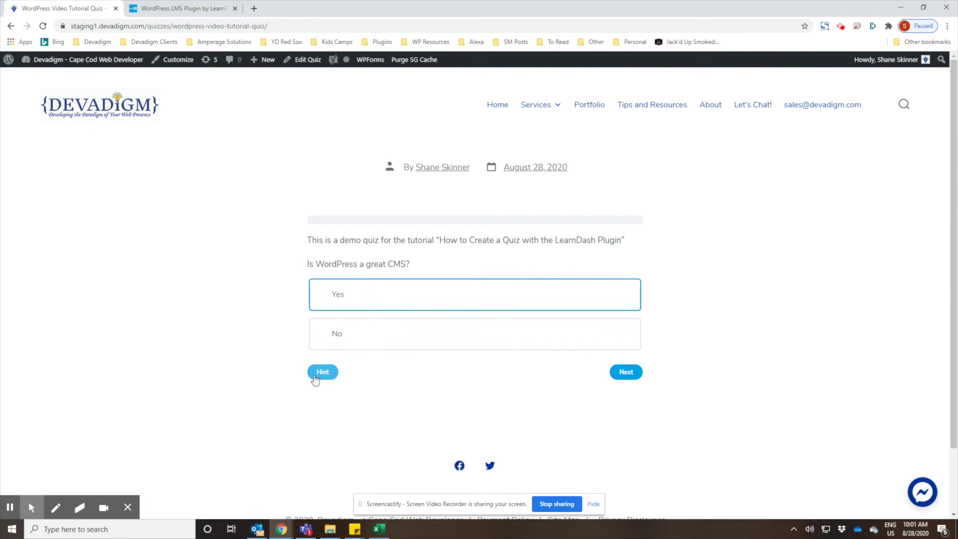
pyautogui.click(317, 379)
pyautogui.click(323, 374)
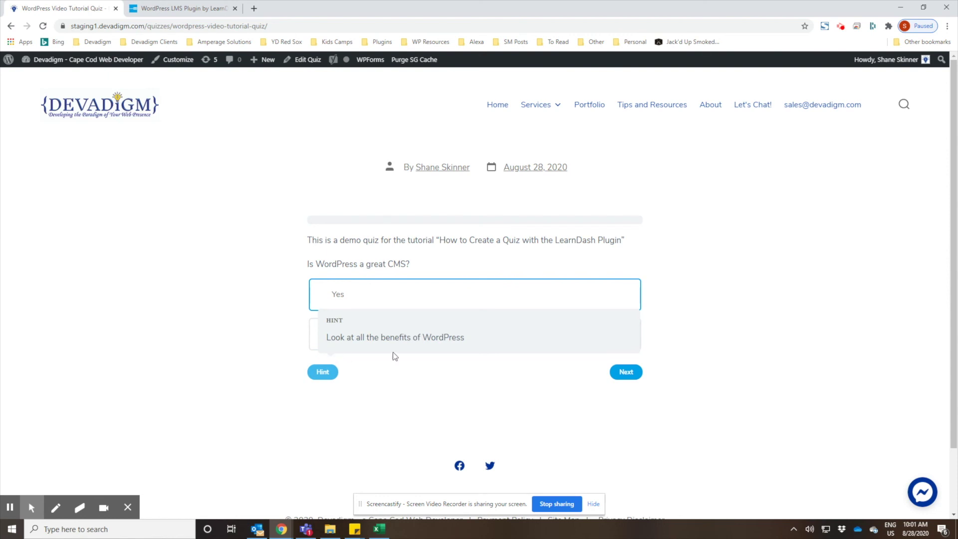
pyautogui.click(426, 380)
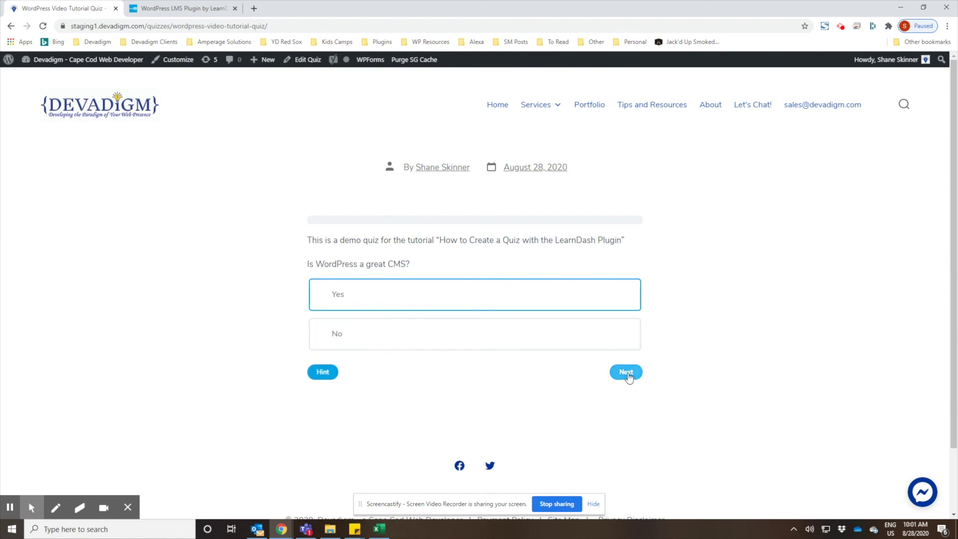
# Select Courses, Lessons and Quizzes, answer 'Learning Management System', and finish the quiz
pyautogui.click(626, 372)
pyautogui.scroll(-2, 379, 319)
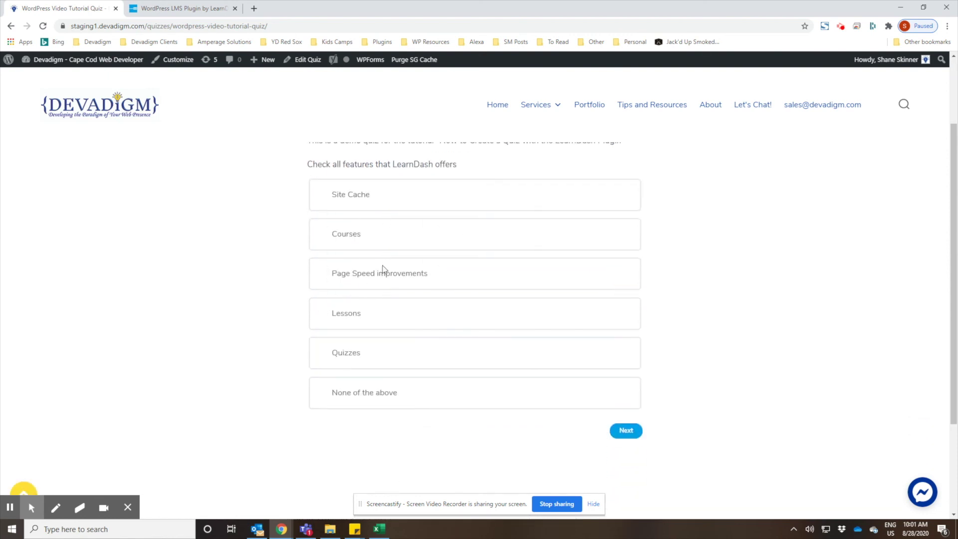
pyautogui.click(346, 241)
pyautogui.click(373, 319)
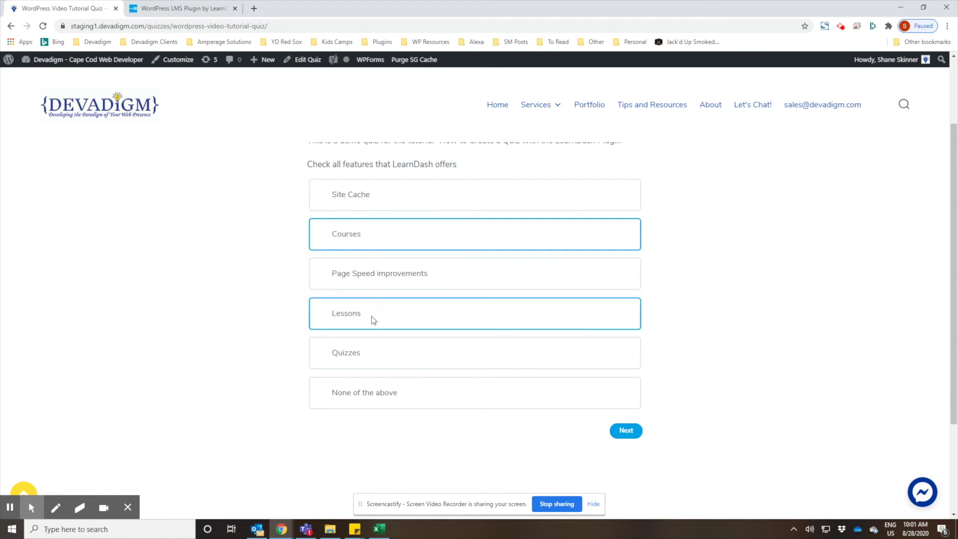
pyautogui.click(374, 355)
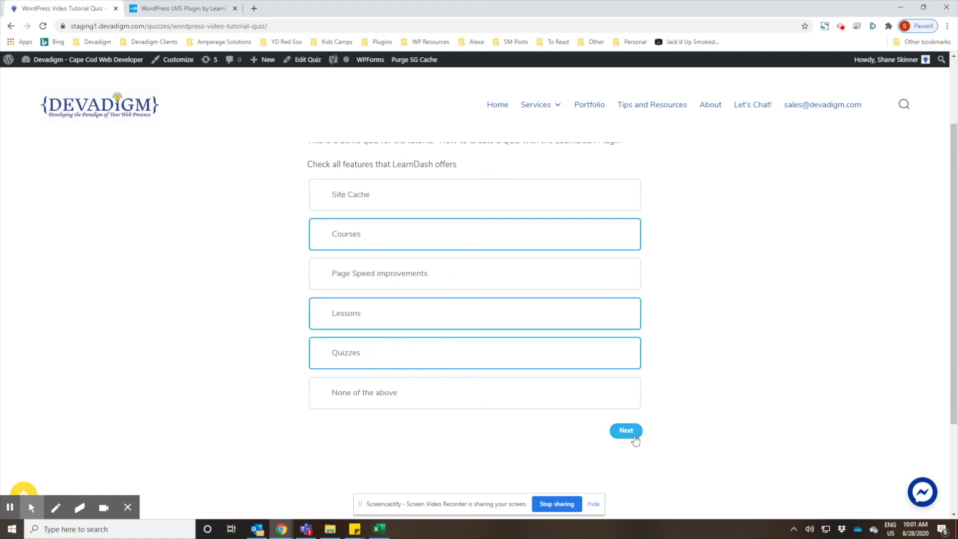
pyautogui.click(625, 430)
pyautogui.click(350, 253)
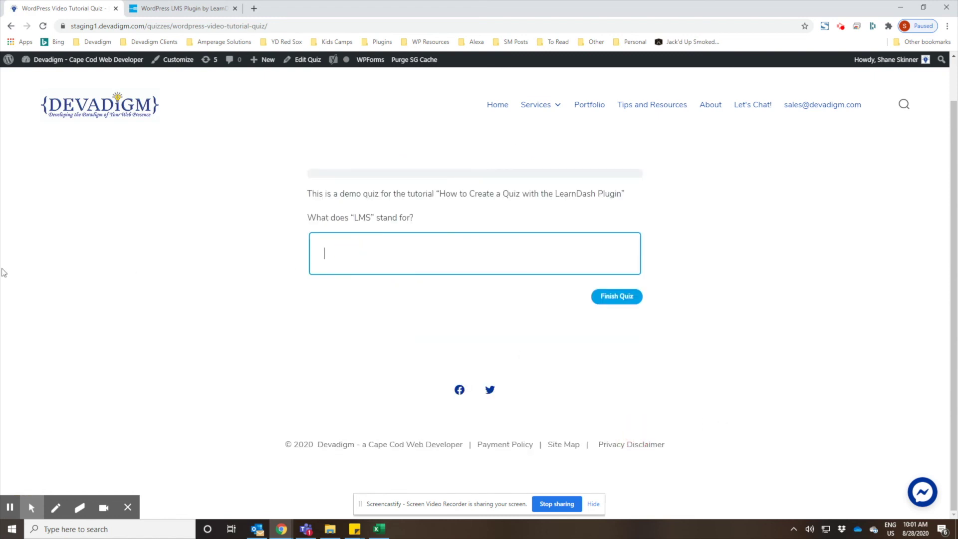
pyautogui.write('Learning Management System')
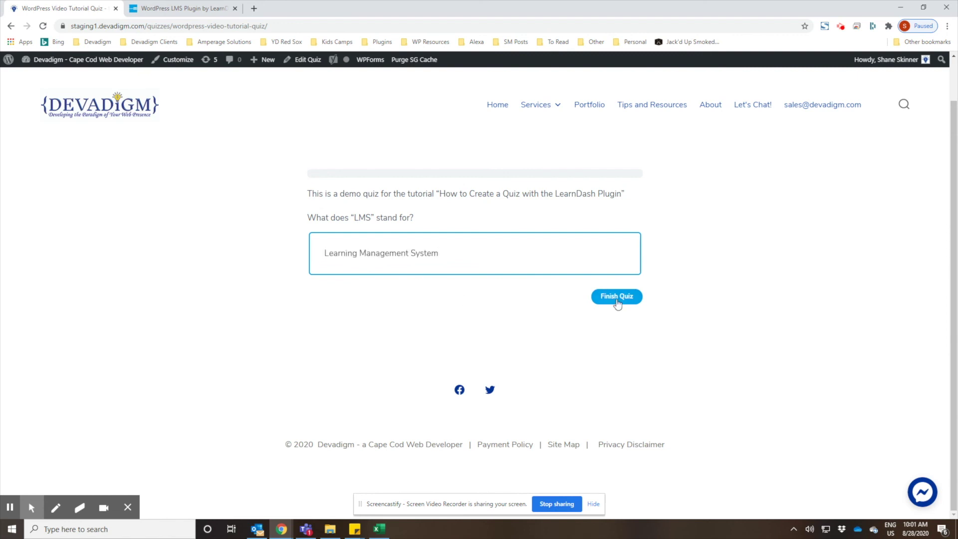
pyautogui.click(617, 296)
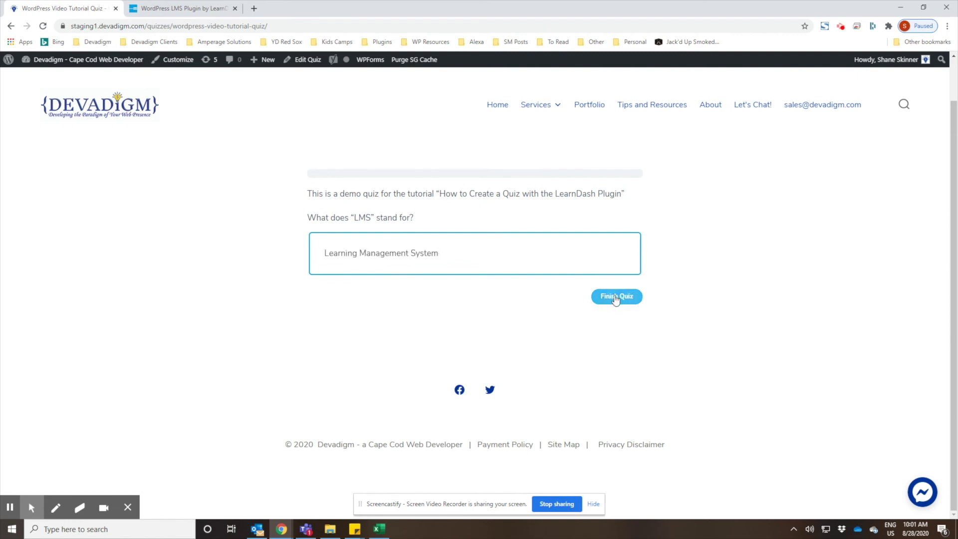